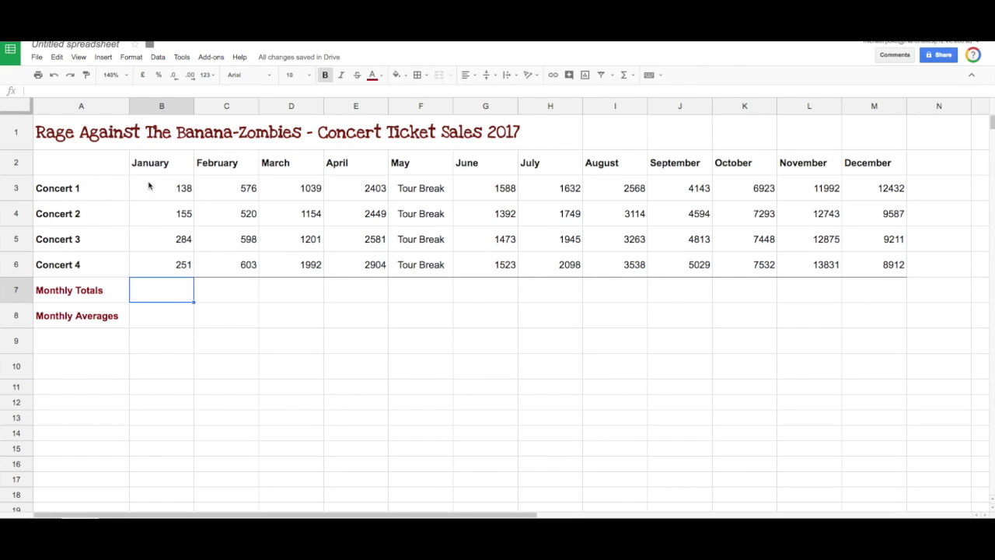
- Type a SUM formula over B3:B6 into January's total cell B7
double_click(161, 292)
left_click(167, 345)
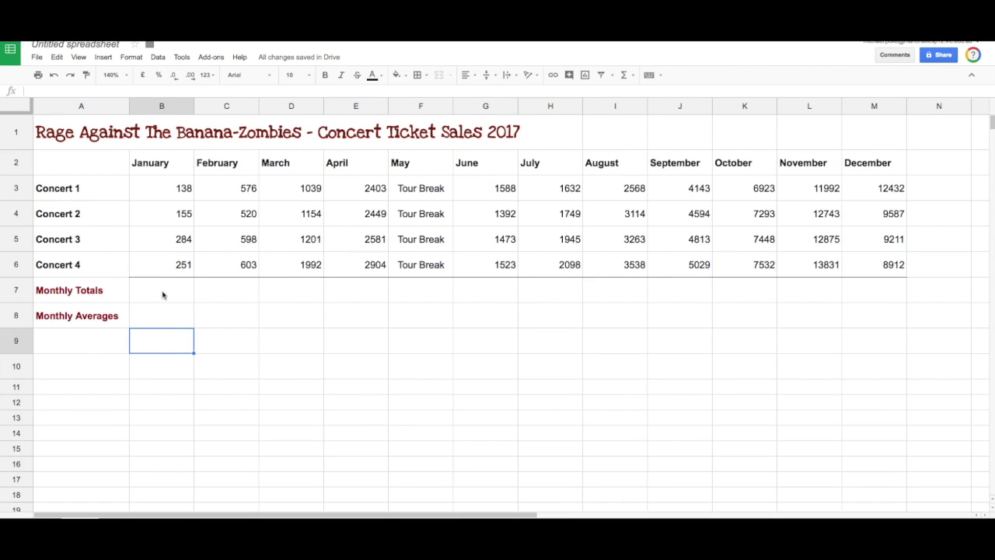
left_click(162, 295)
type("=")
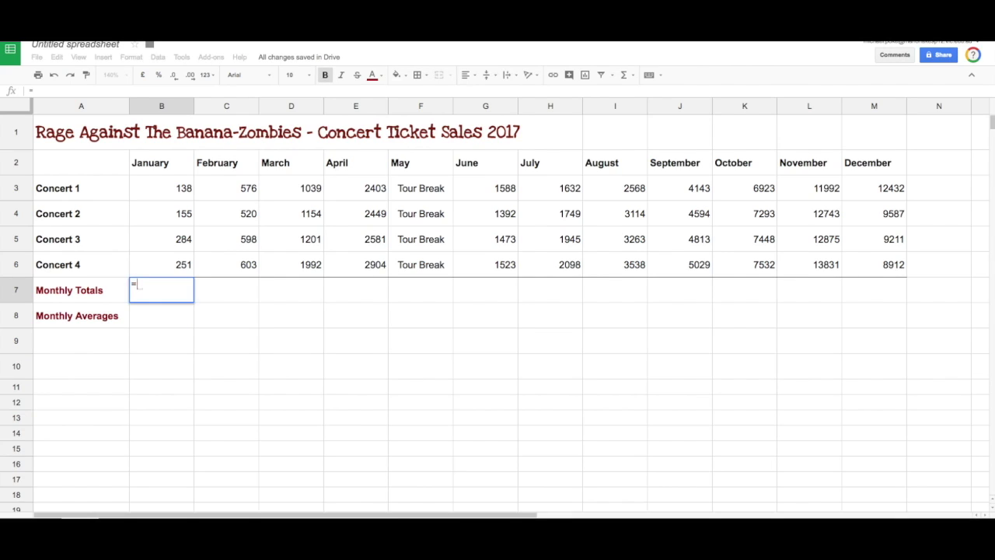
type("sum(")
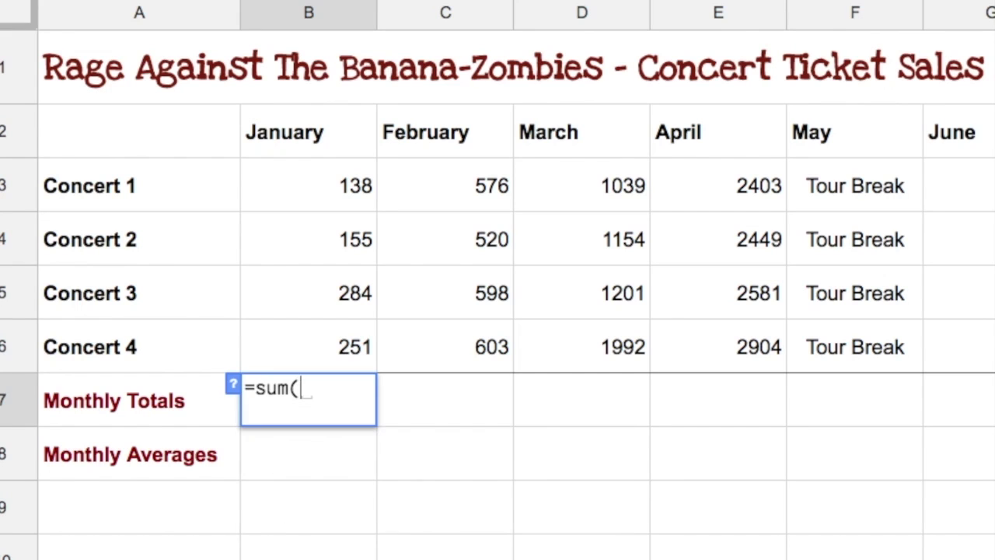
left_click_drag(321, 185, 318, 347)
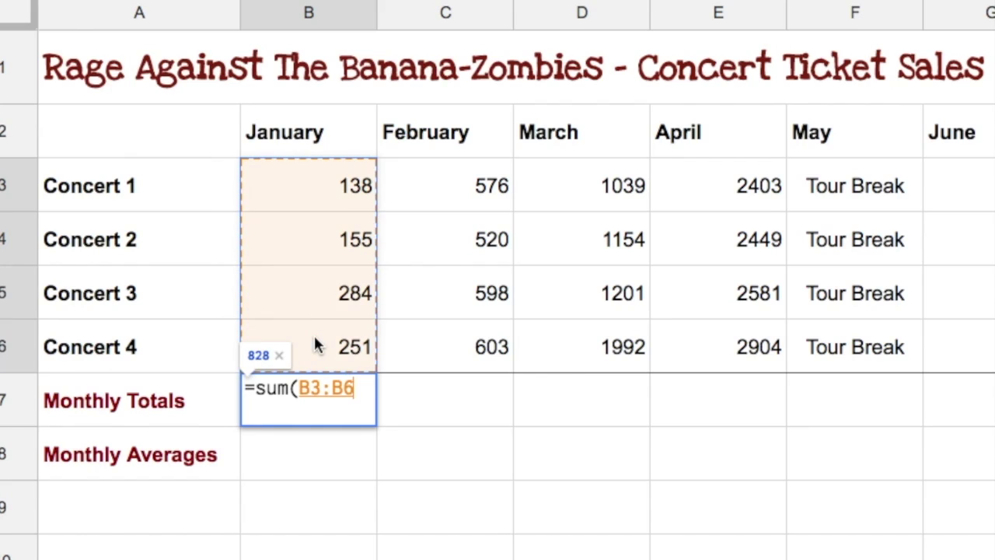
type(")")
key("Return")
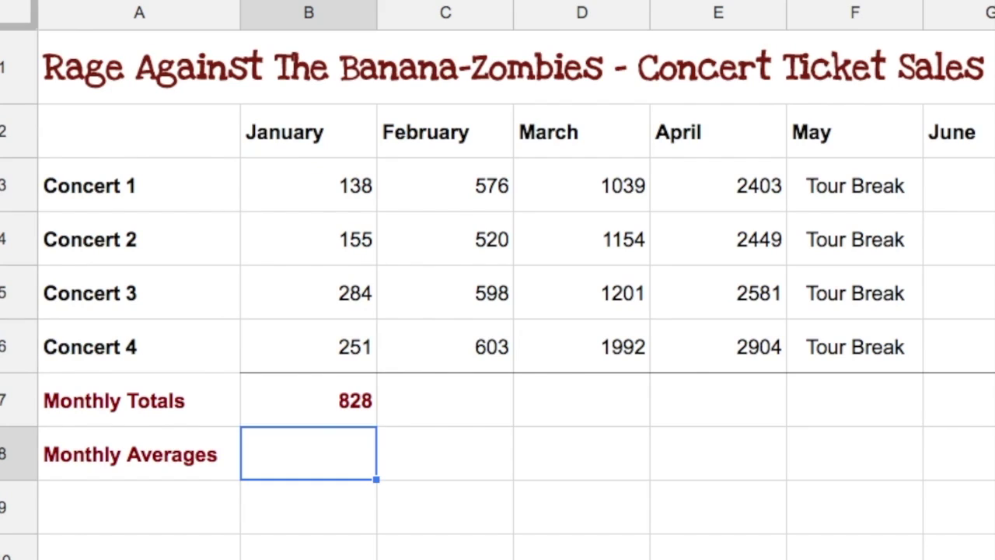
- Clear B7 and re-enter the total with Σ > SUM over B3:B6, giving 828
left_click(334, 408)
key("Delete")
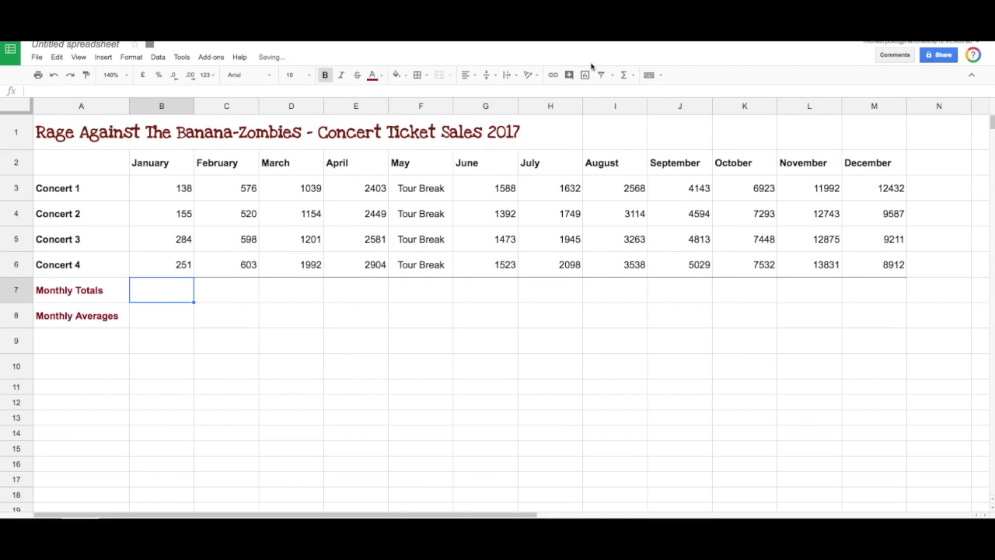
left_click(624, 75)
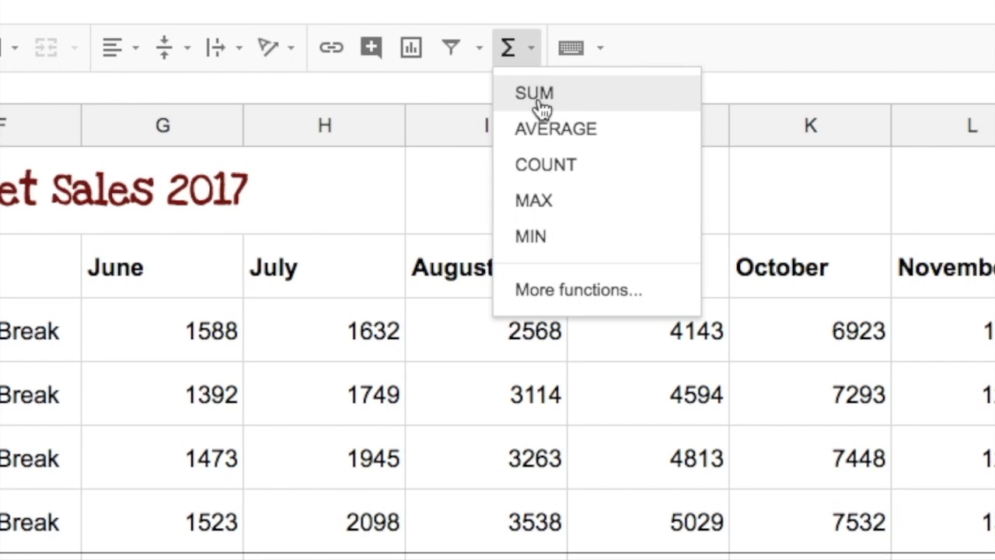
left_click(542, 109)
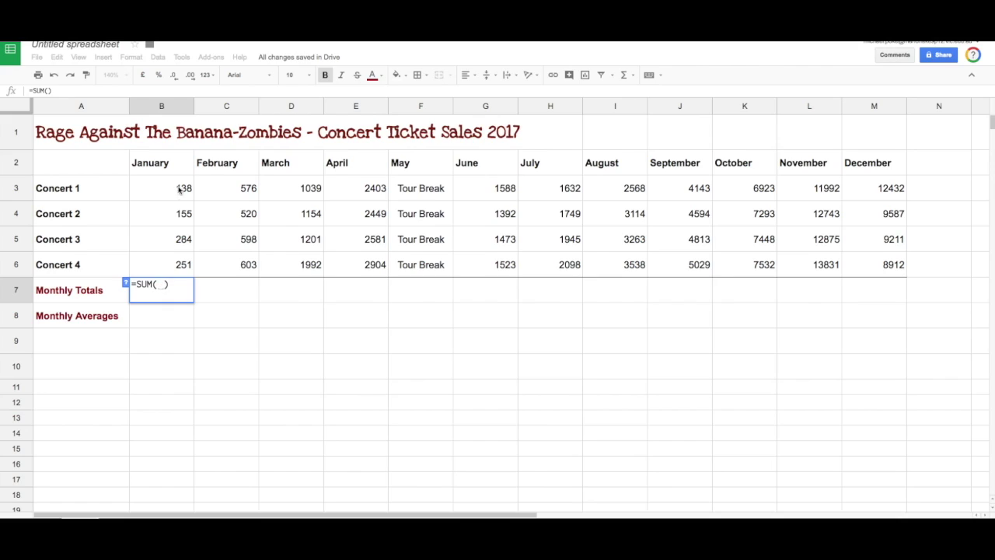
left_click_drag(179, 188, 179, 265)
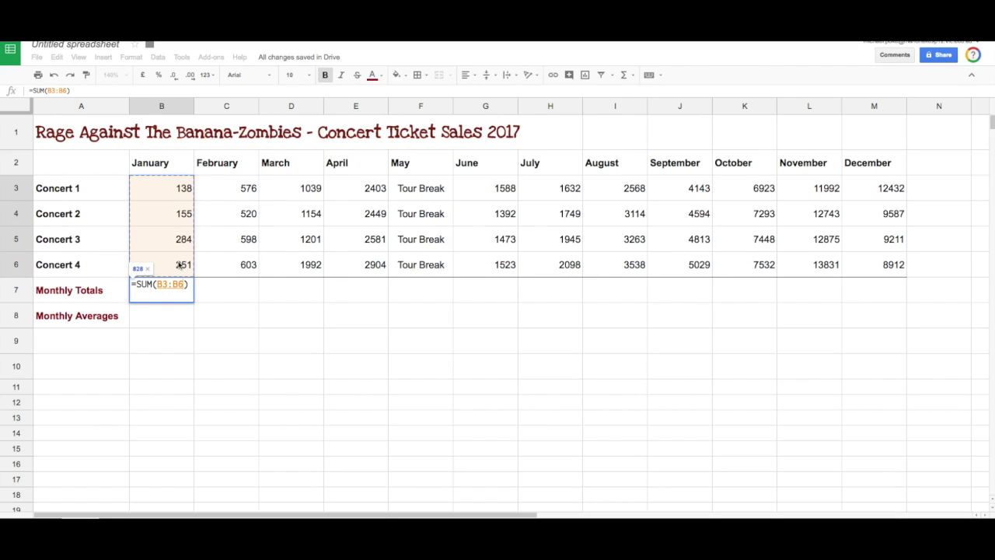
key("Return")
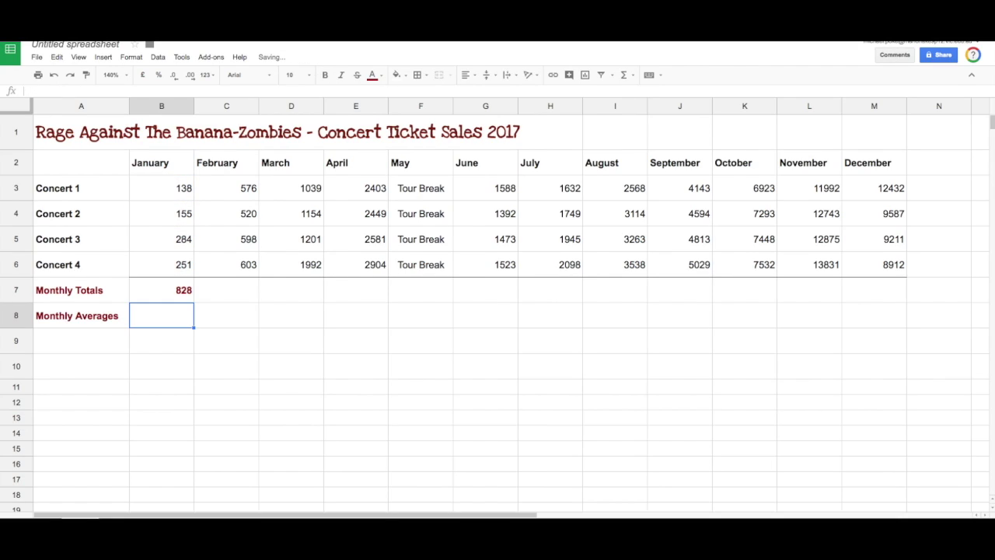
- Copy the January SUM formula across row 7 through December in M7
left_click(160, 289)
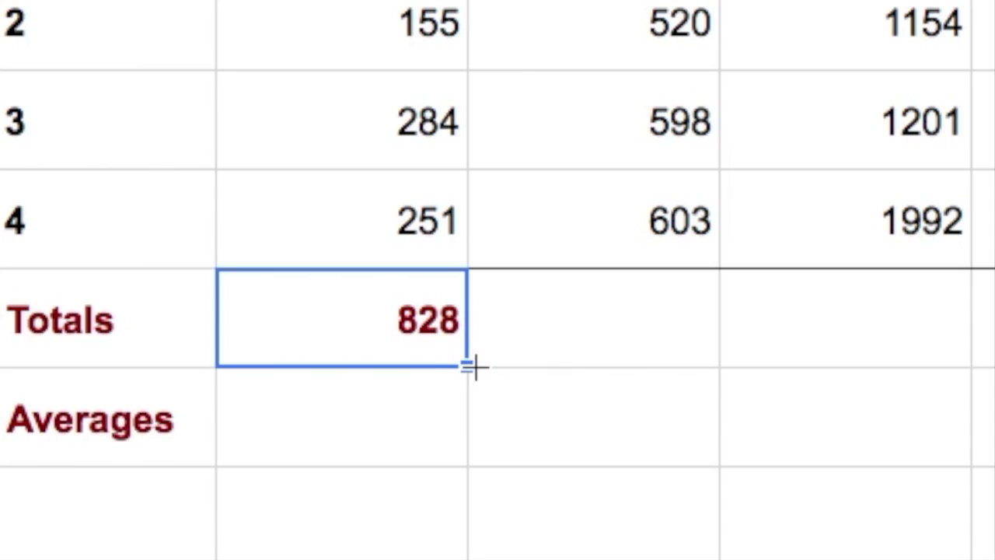
left_click_drag(467, 365, 994, 392)
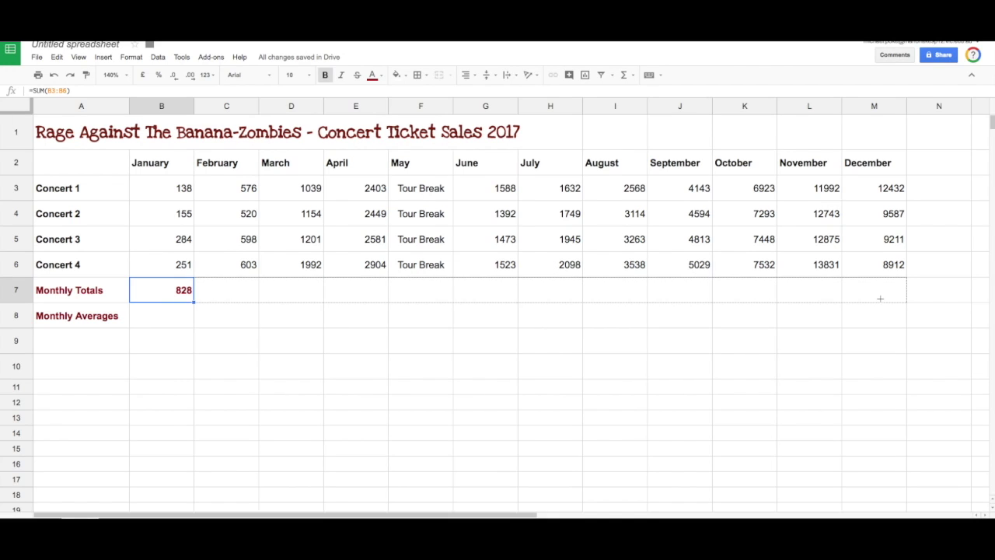
left_click_drag(880, 298, 881, 302)
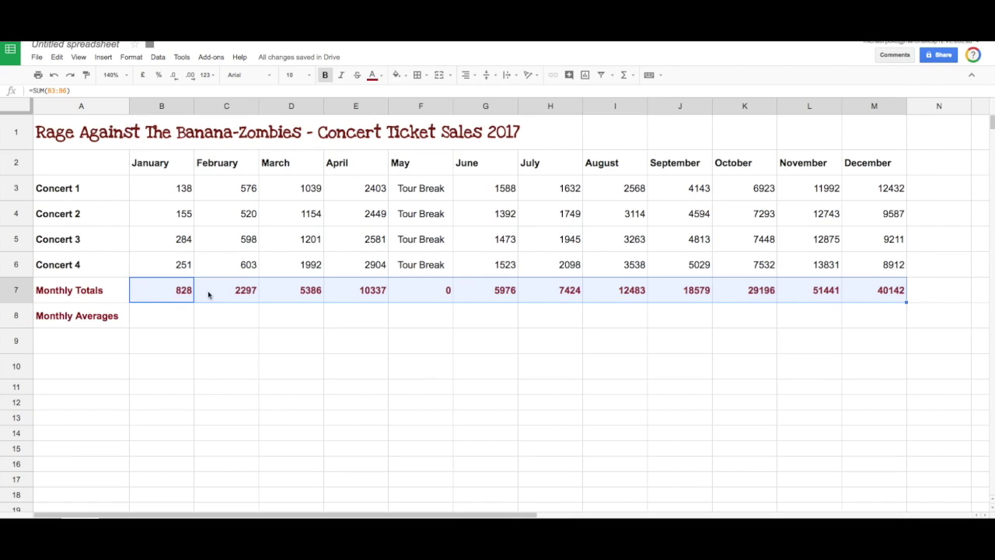
left_click(157, 322)
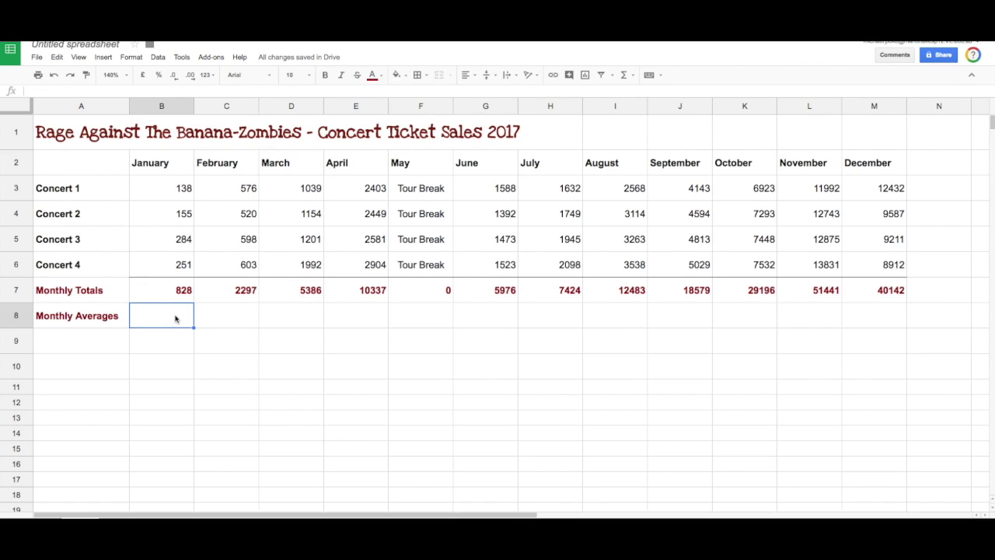
- Type an AVERAGE formula over B3:B6 into January's average cell B8
double_click(163, 315)
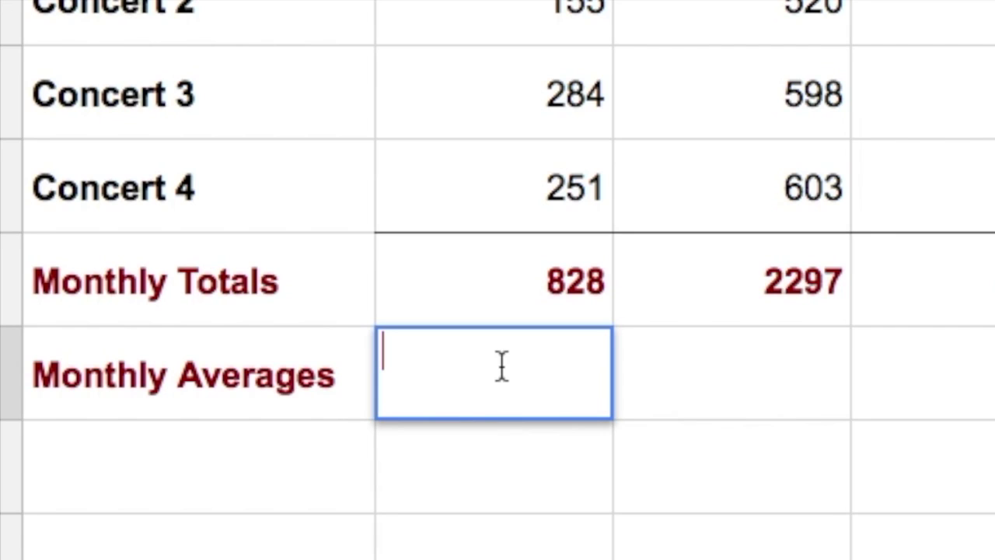
type("=")
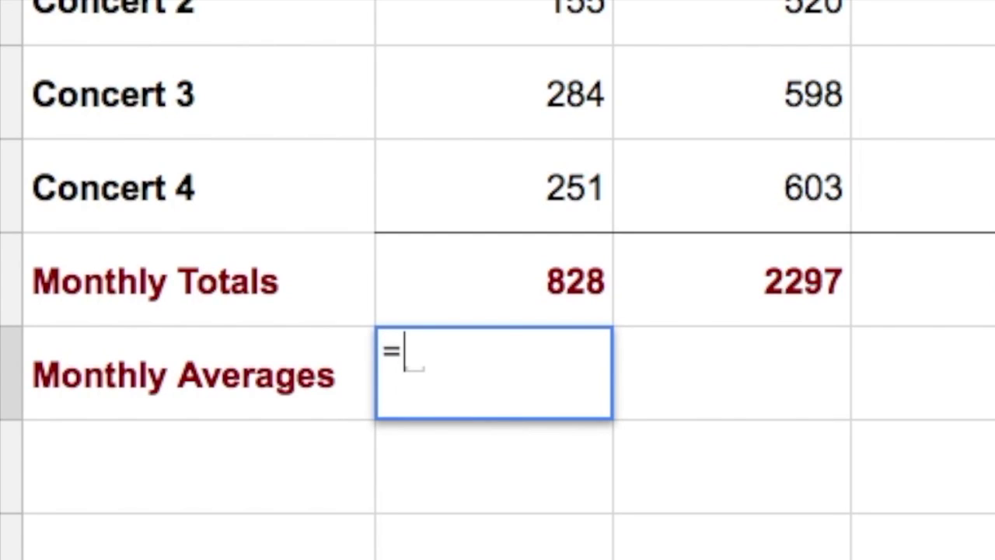
type("average")
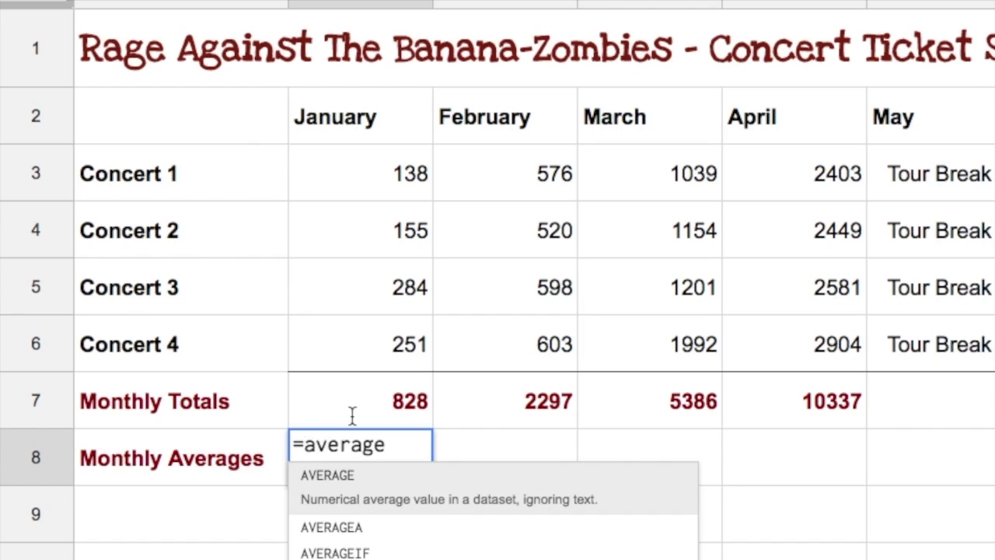
left_click(413, 474)
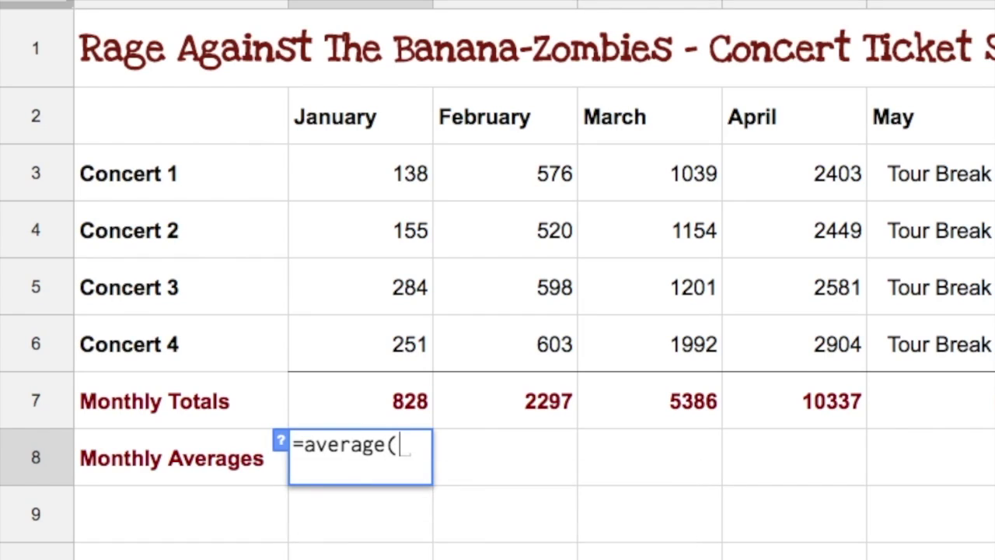
left_click_drag(395, 184, 394, 234)
left_click_drag(393, 300, 386, 345)
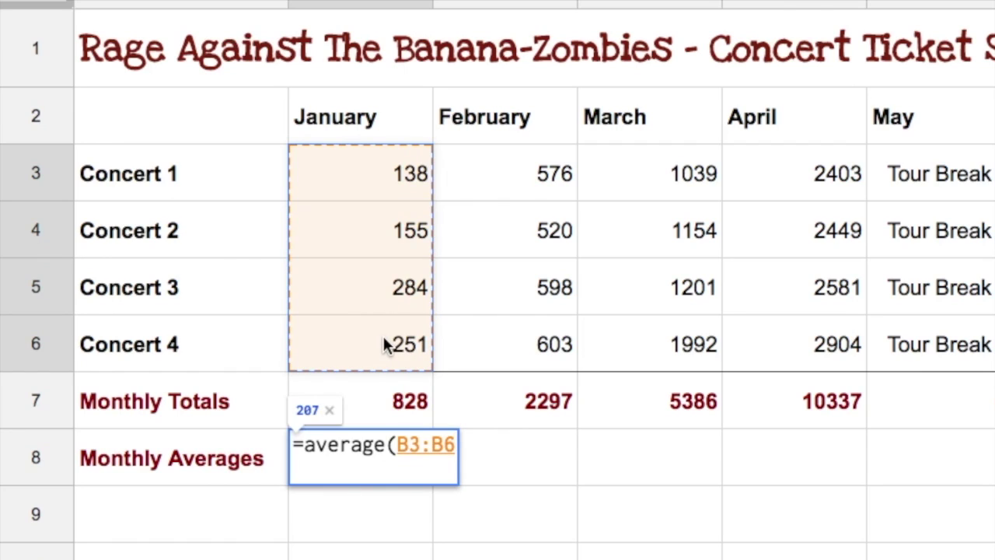
type(")")
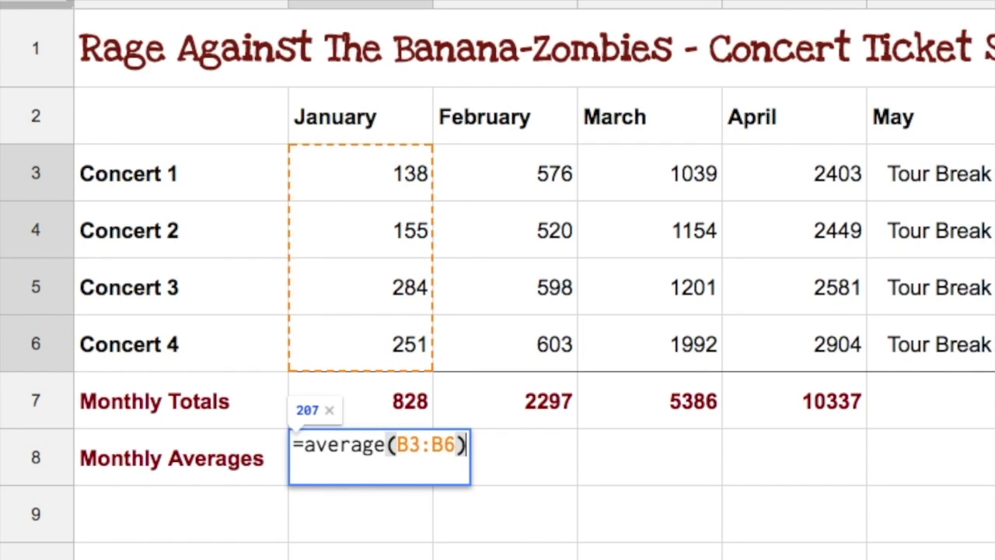
key("Return")
- Clear B8 and re-enter the average with Σ > AVERAGE over B3:B6, giving 207
left_click(387, 464)
key("Delete")
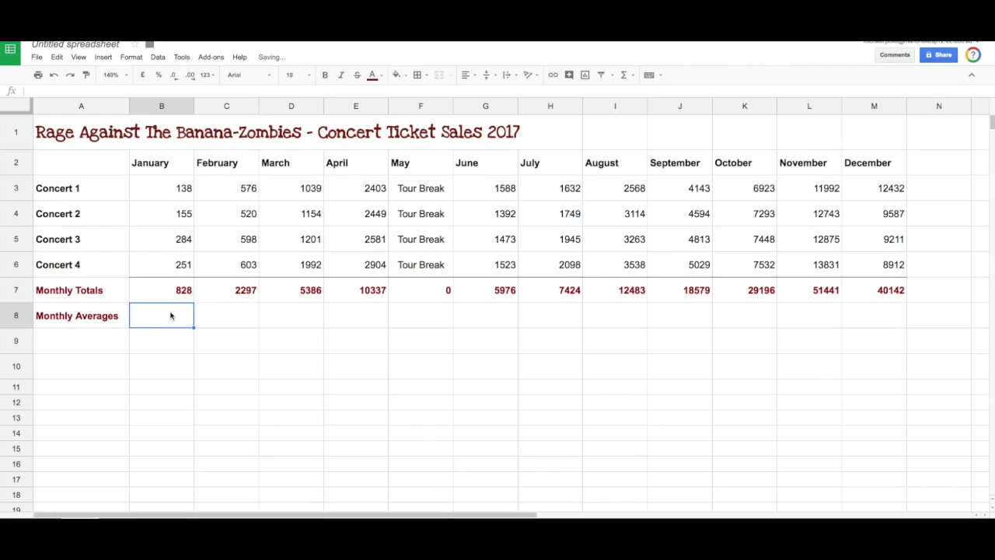
left_click(633, 76)
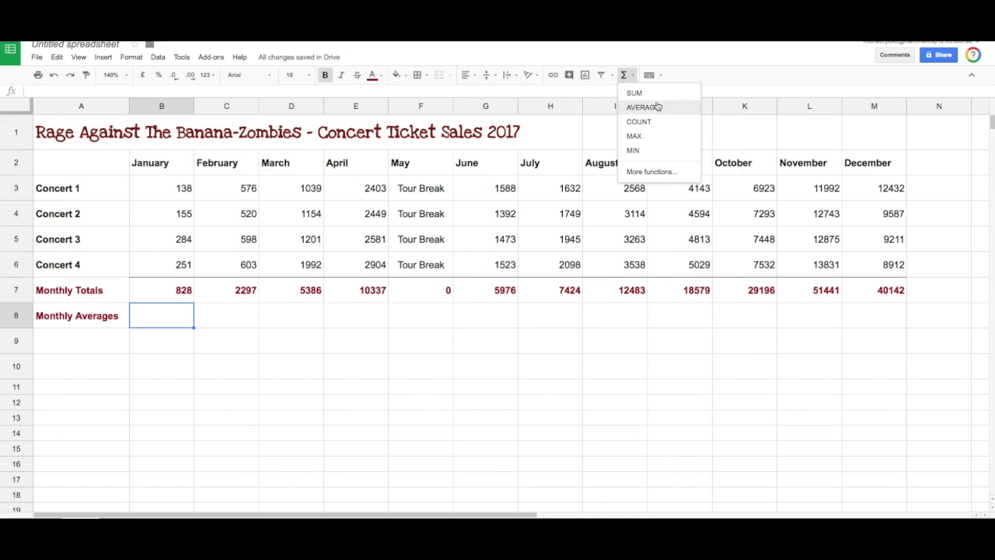
left_click(643, 107)
left_click_drag(172, 191, 168, 272)
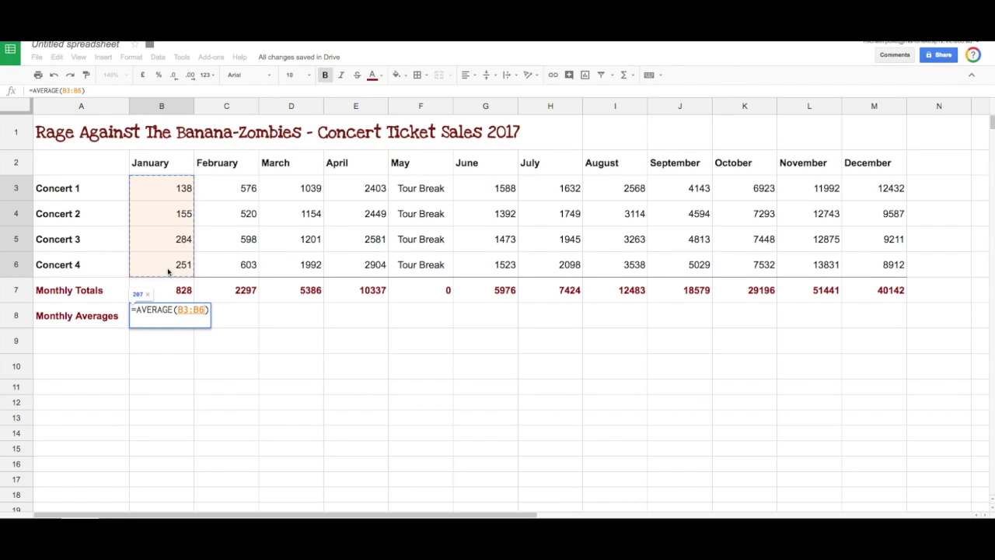
key("Return")
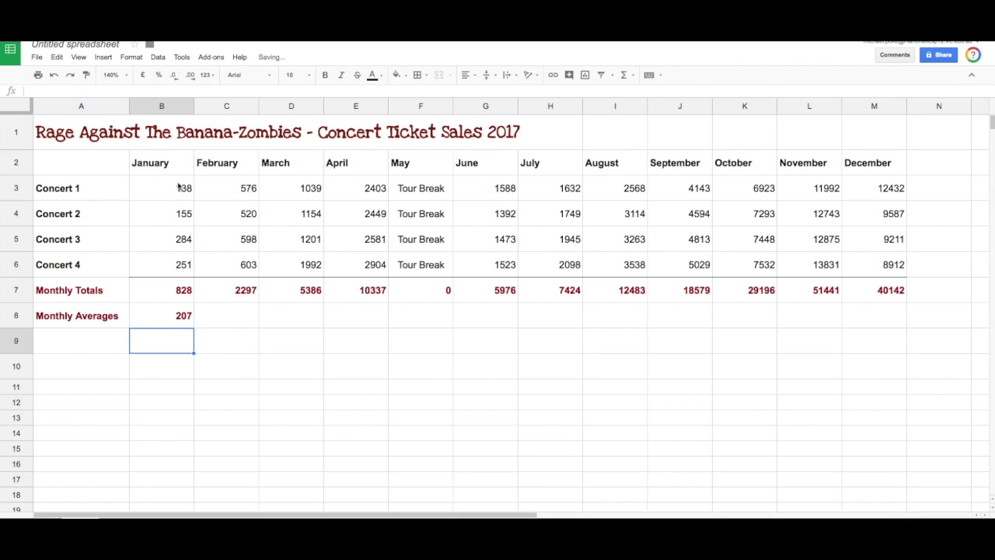
left_click(158, 314)
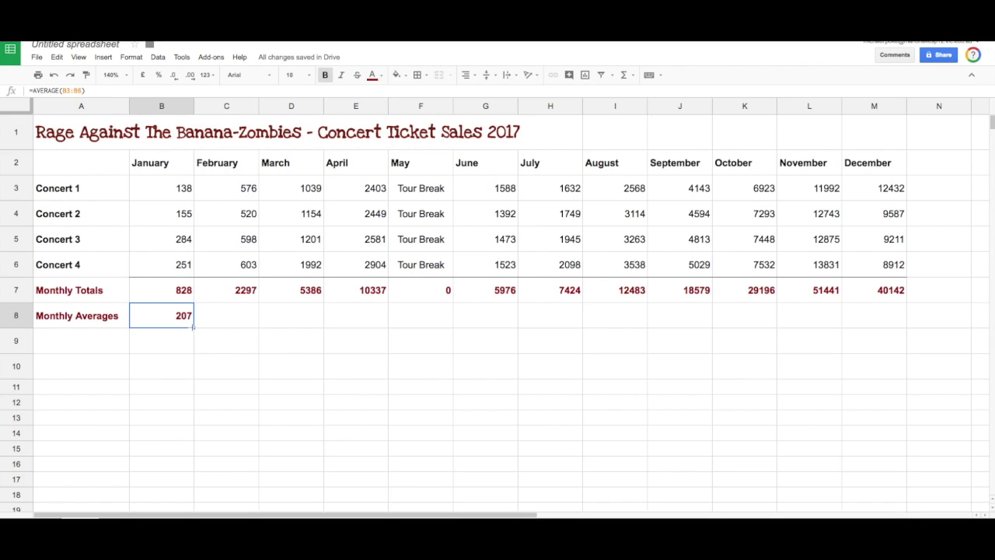
- Copy the average formula through M8, then clear May's #DIV/0! average and 0 total
left_click_drag(195, 327, 874, 317)
mouse_move(395, 317)
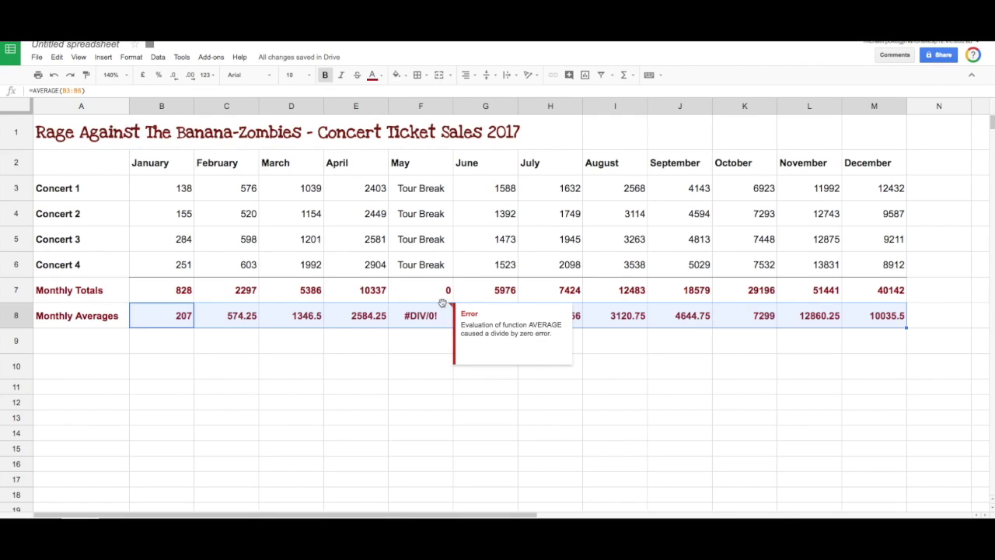
left_click(436, 320)
key("Delete")
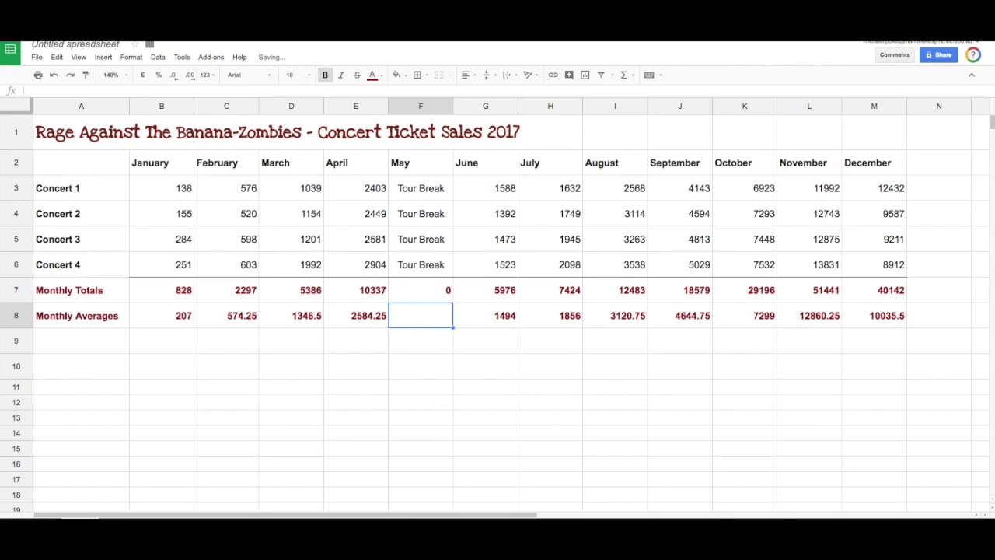
left_click(422, 295)
key("Delete")
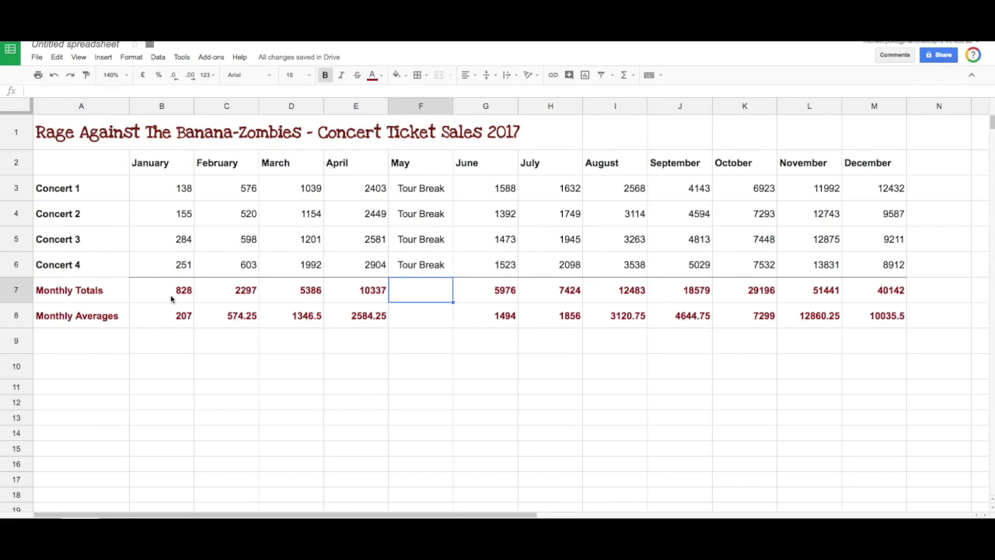
left_click_drag(172, 322, 874, 316)
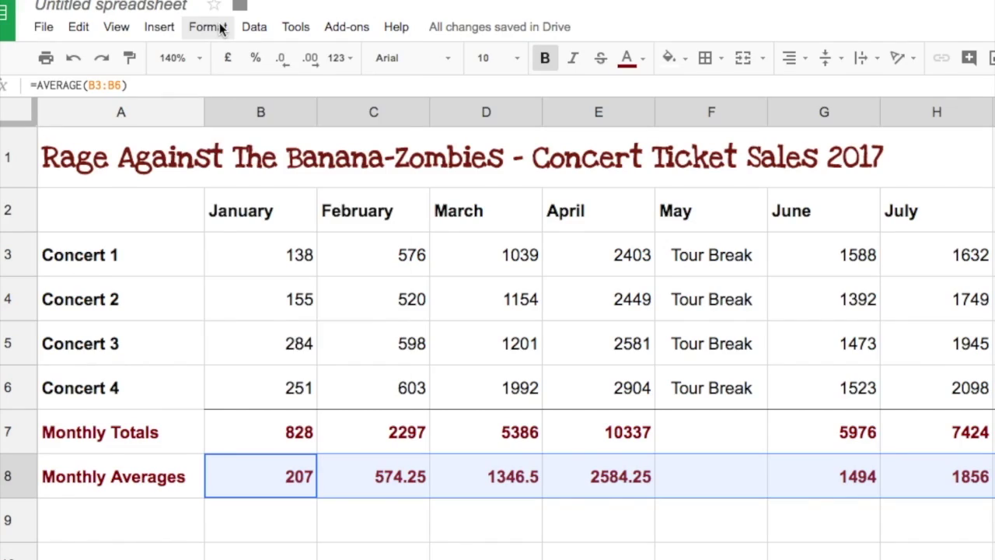
- Apply the 0 number format to the averages in B8:M8
left_click(130, 56)
mouse_move(238, 59)
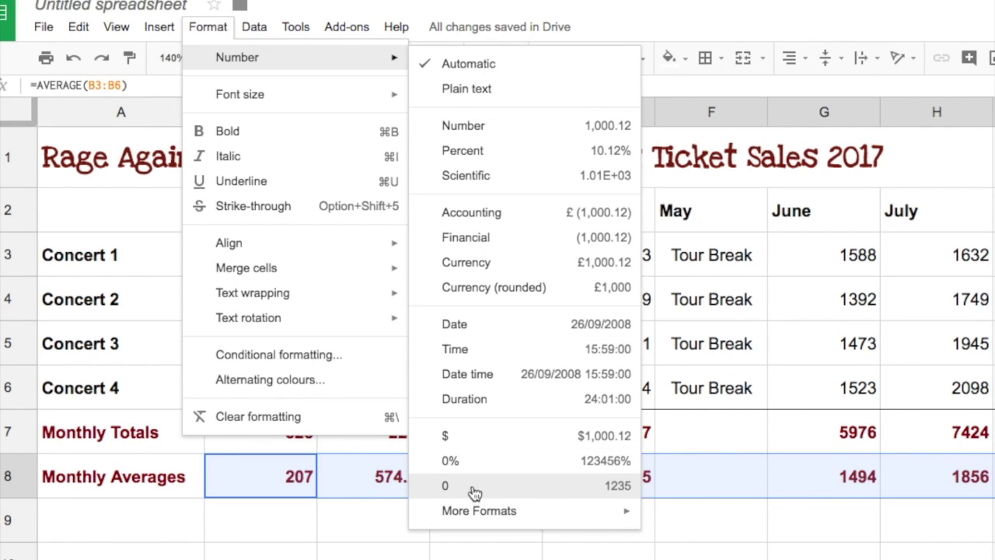
left_click(469, 490)
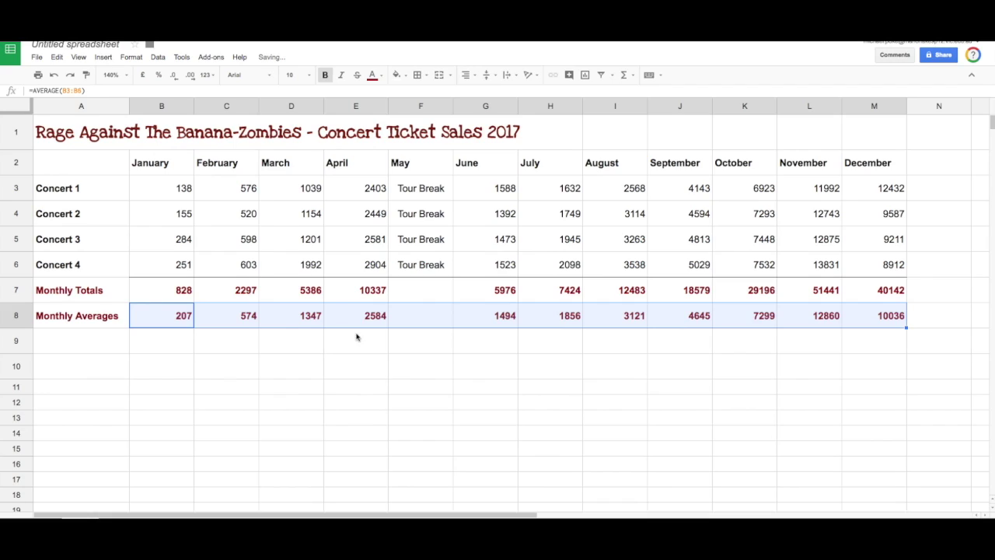
left_click(365, 355)
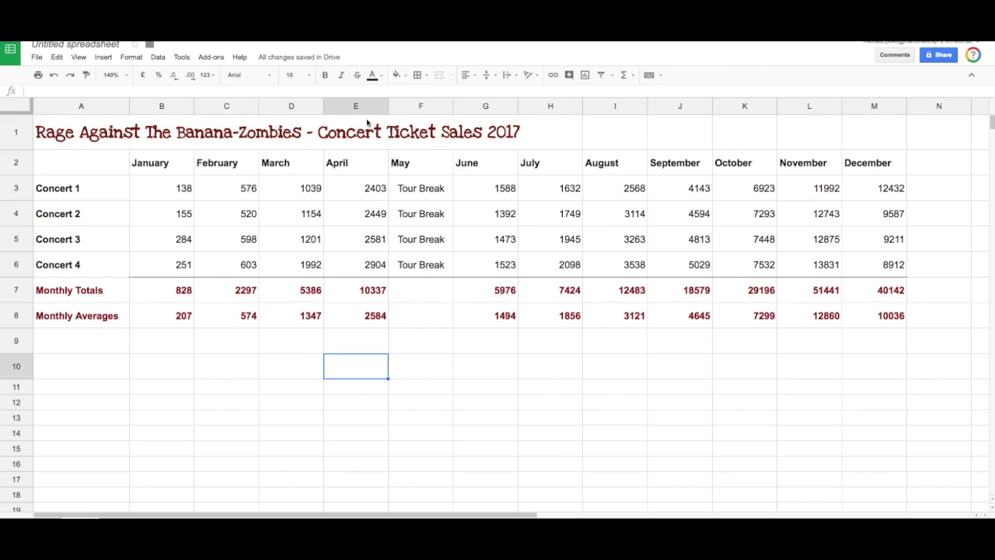
left_click(159, 58)
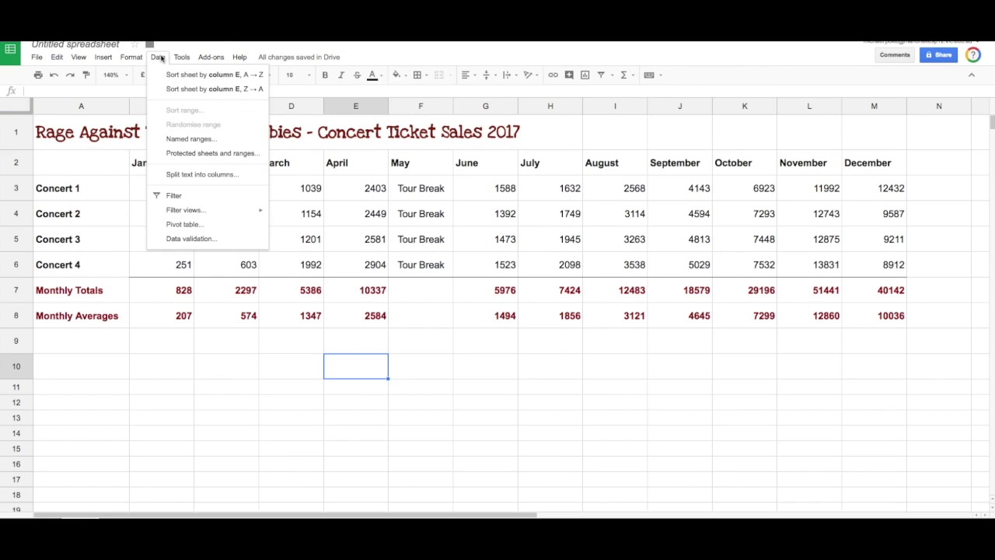
mouse_move(105, 62)
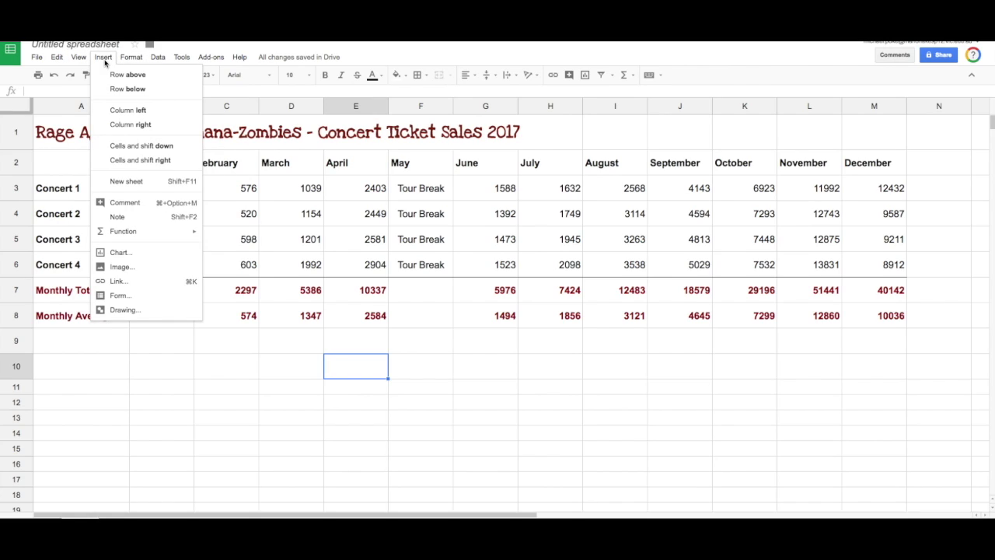
left_click(133, 256)
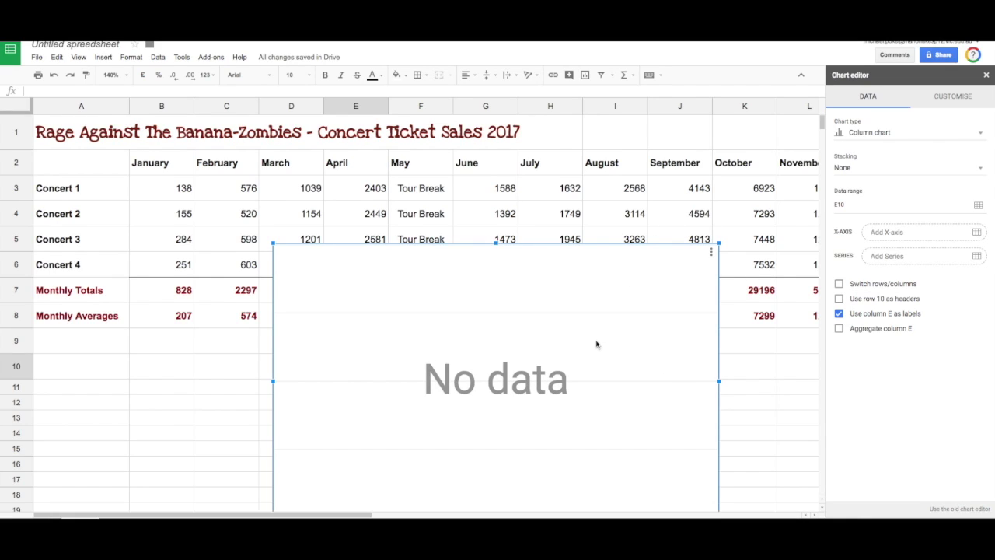
key("Delete")
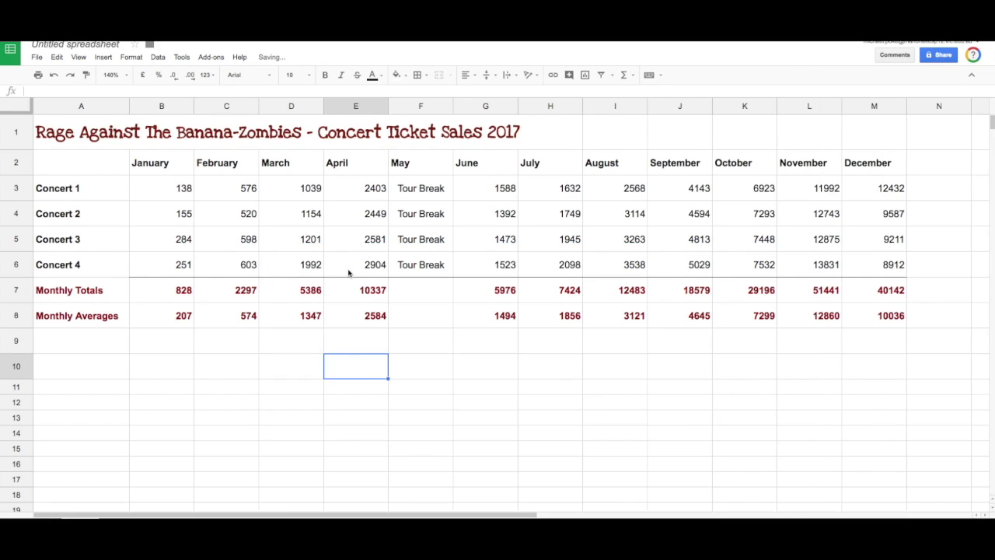
left_click_drag(60, 163, 888, 313)
left_click(130, 61)
mouse_move(106, 61)
left_click(125, 253)
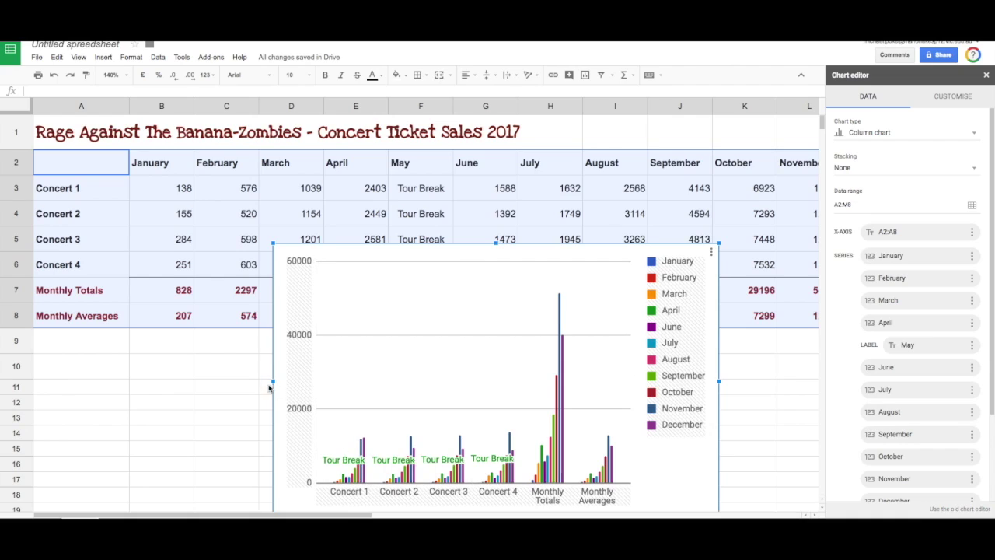
key("Delete")
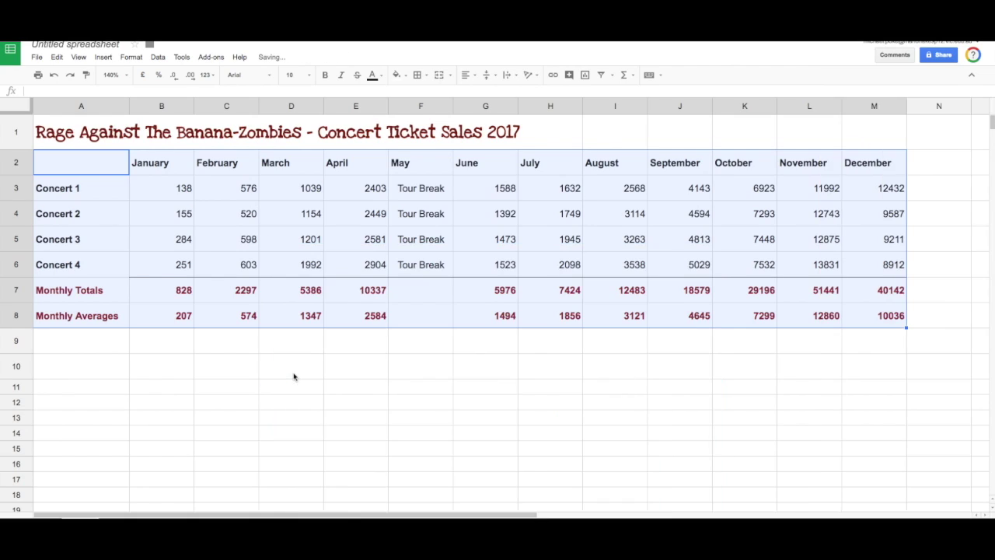
- Select the month headers B2:M2 together with the Monthly Totals row B7:M7
left_click(226, 390)
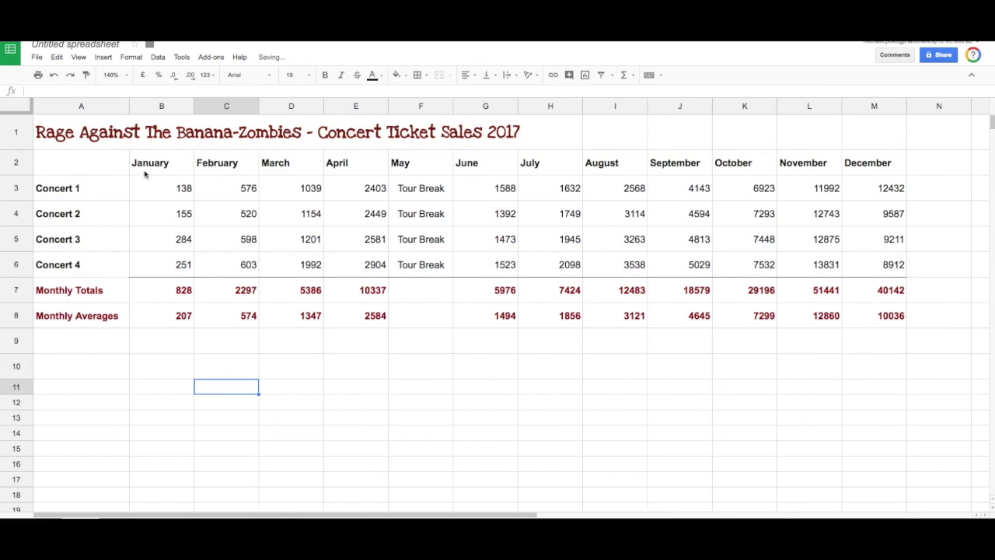
left_click_drag(169, 162, 81, 189)
left_click_drag(798, 113, 876, 168)
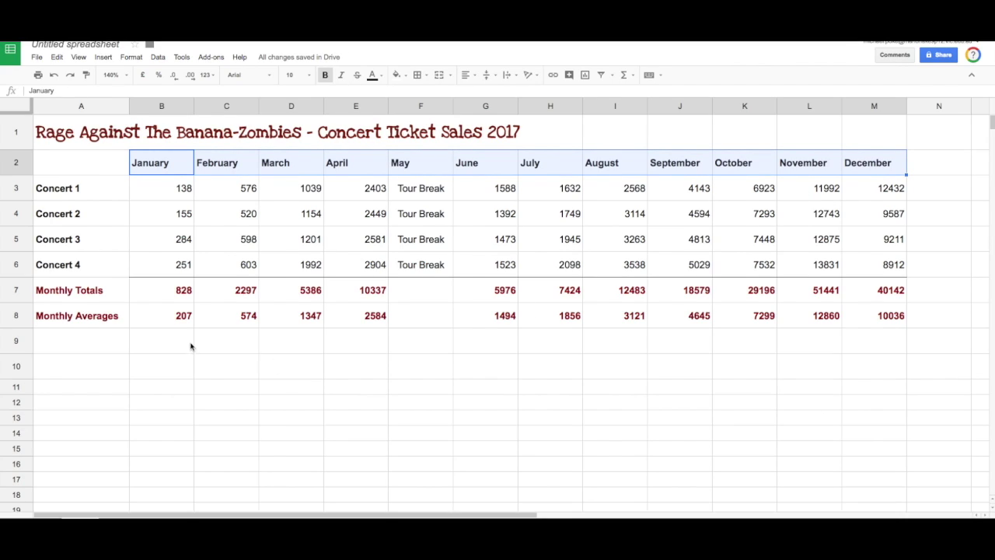
left_click_drag(174, 290, 866, 295)
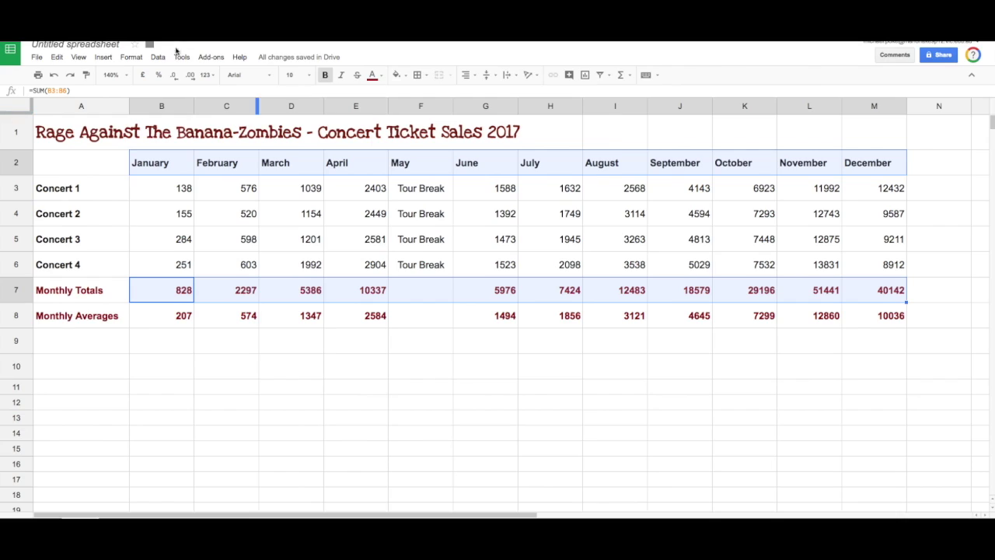
- Insert a column chart from the selected month headers and Monthly Totals figures
left_click(105, 58)
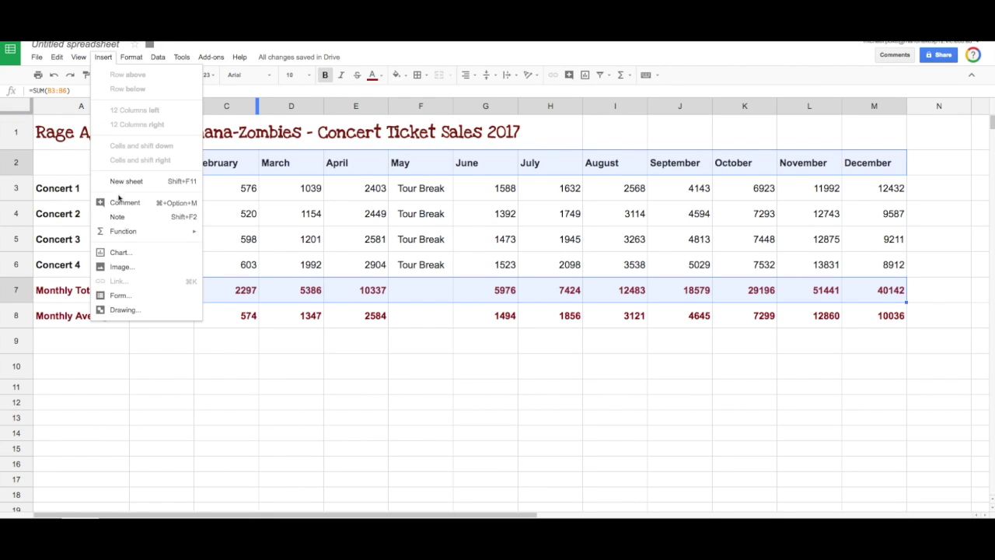
left_click(121, 254)
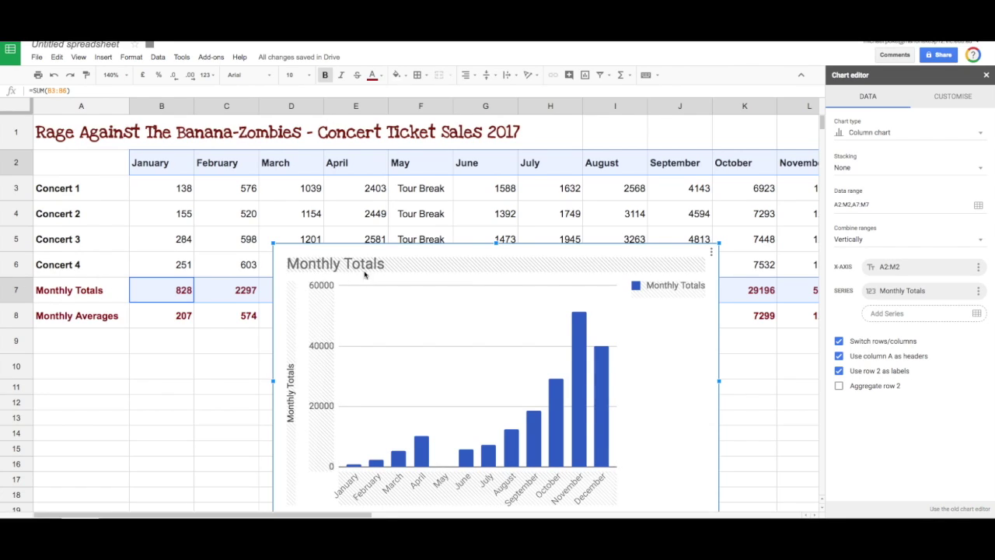
mouse_move(578, 349)
scroll(578, 349, "down", 2)
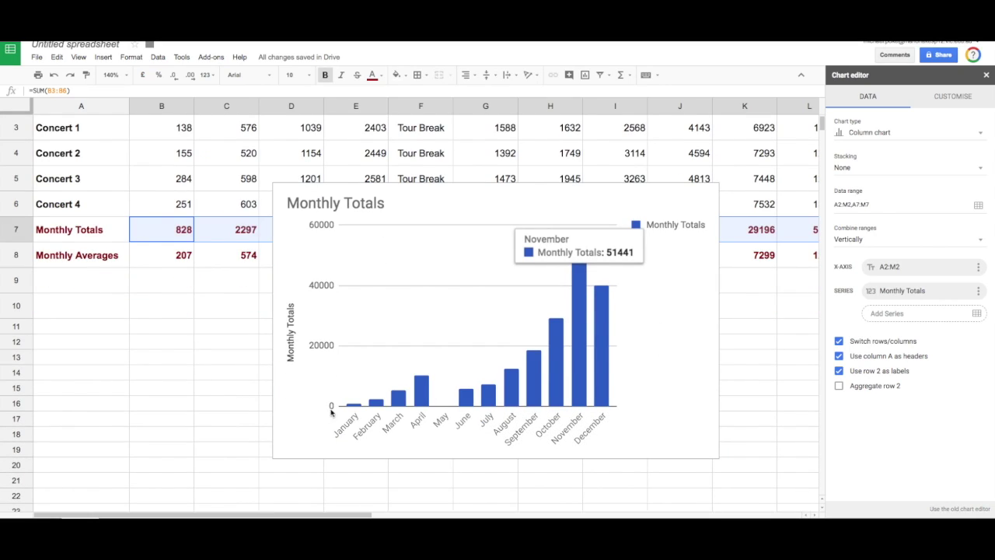
scroll(397, 303, "up", 2)
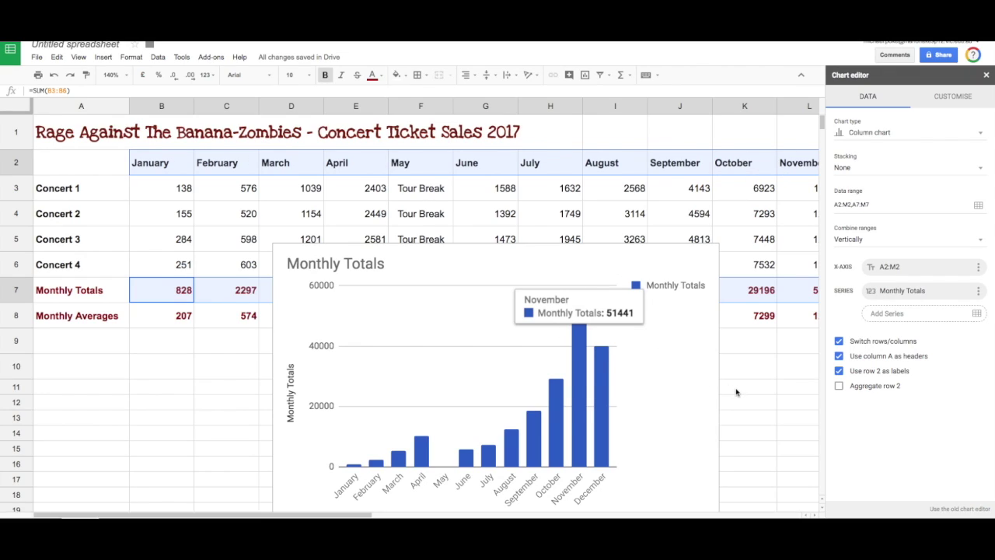
- Set the chart's horizontal axis title to 'Months of 2017' under Chart & axis titles
left_click(673, 375)
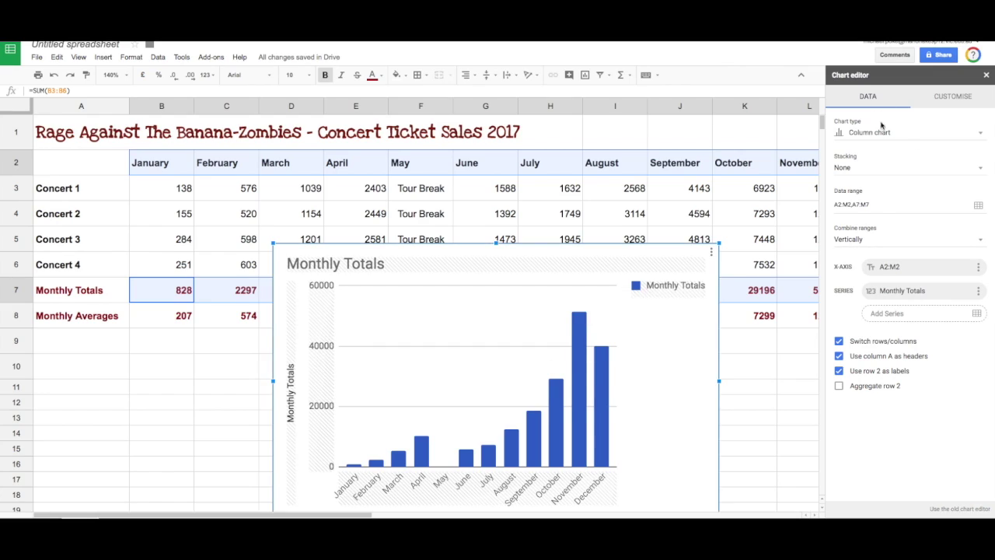
left_click(954, 98)
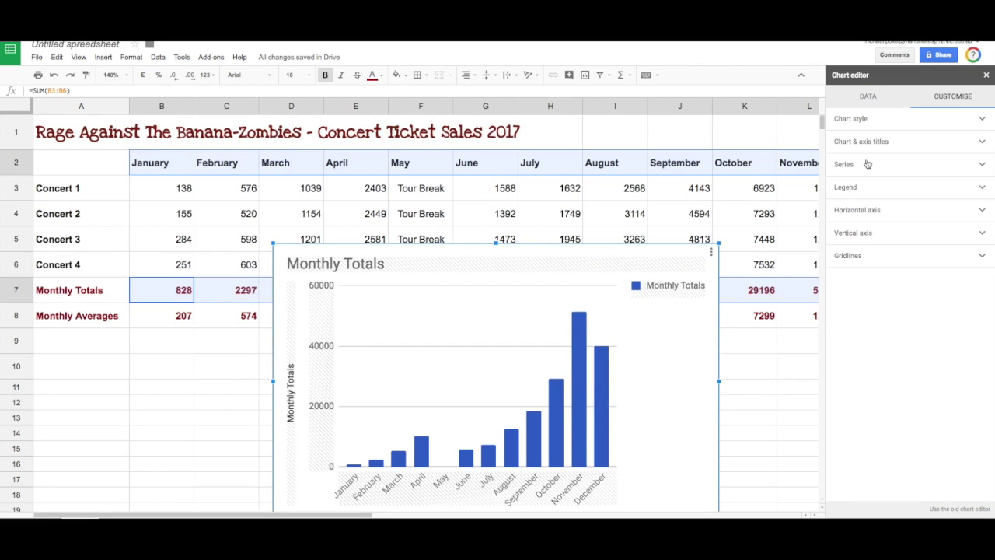
left_click(985, 146)
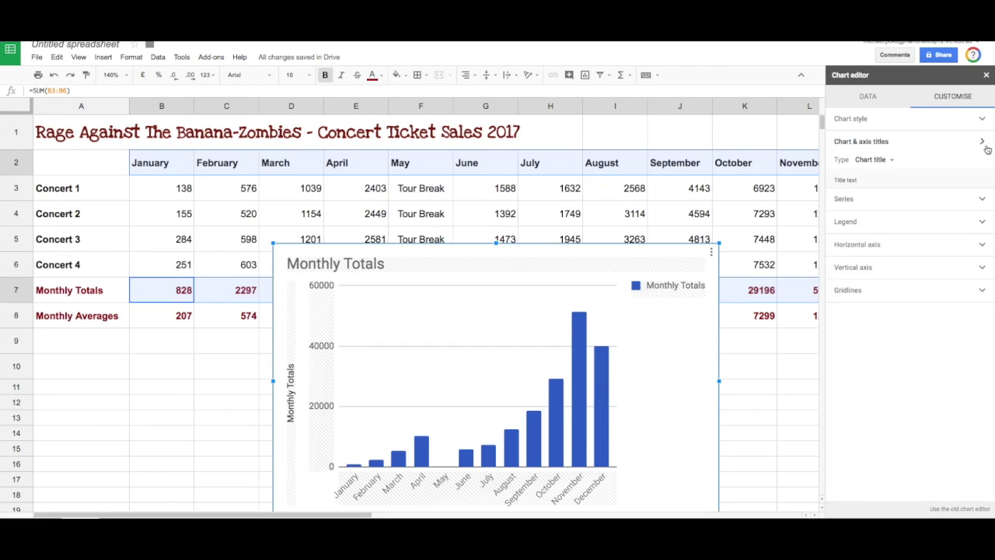
left_click(892, 159)
left_click(968, 165)
left_click(882, 161)
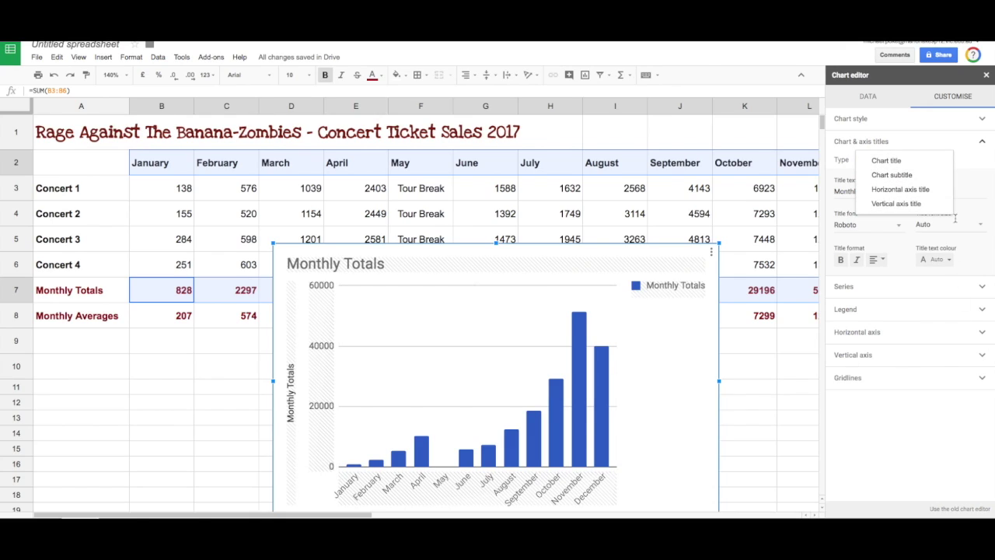
left_click(902, 189)
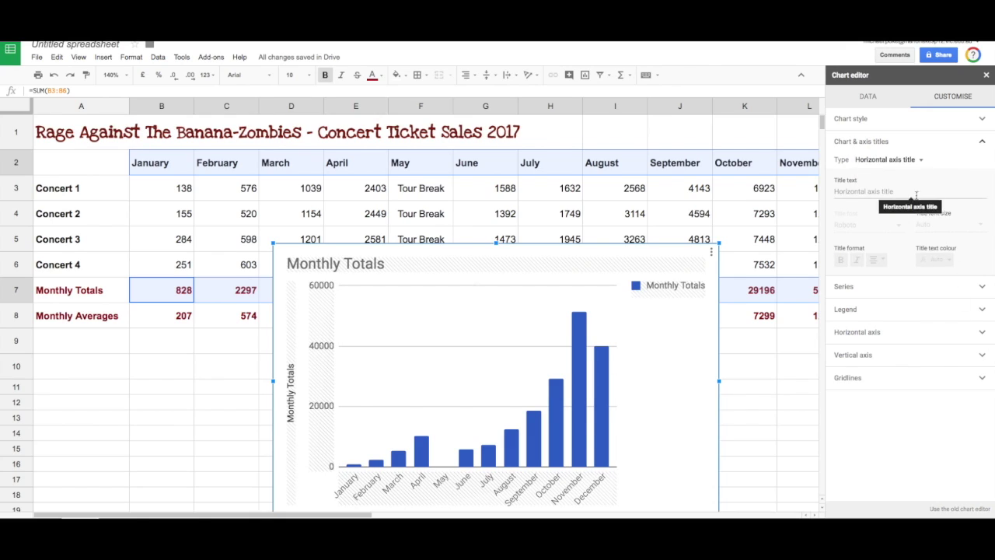
left_click(870, 191)
type("Mo")
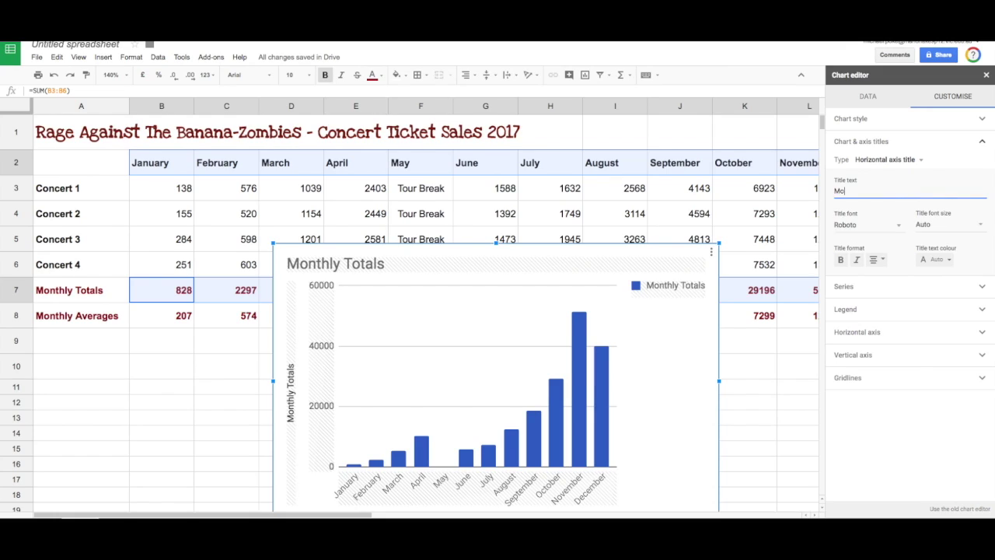
type("nth")
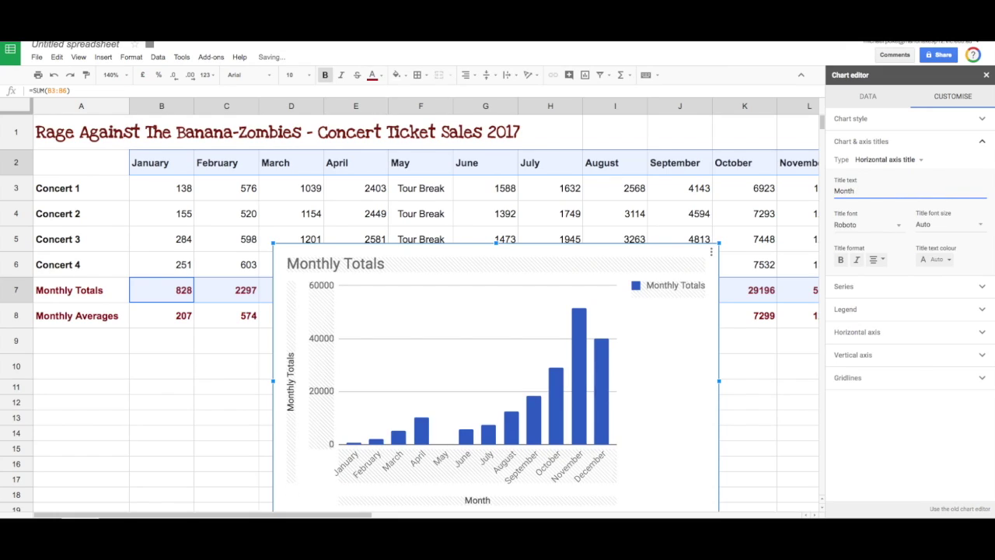
type("s of 2017")
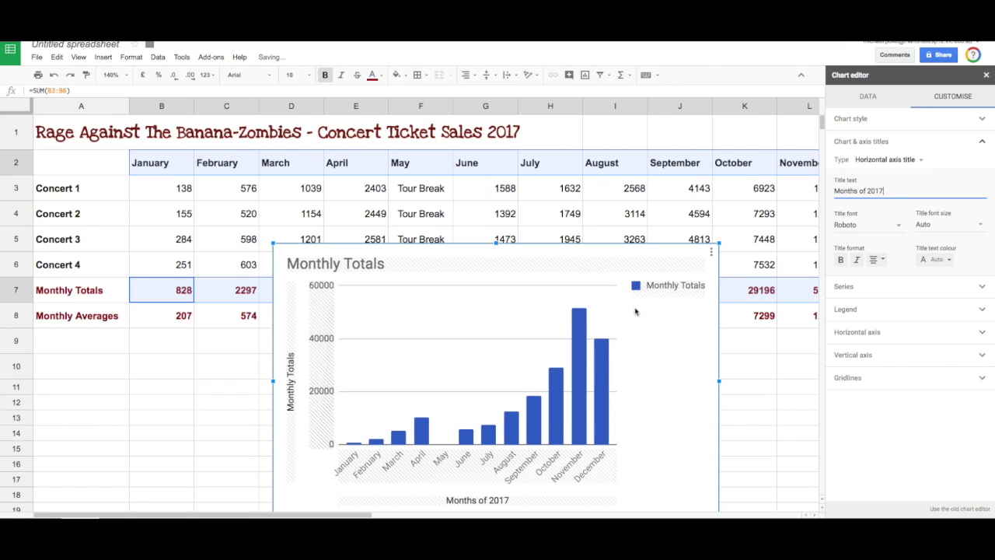
left_click(872, 98)
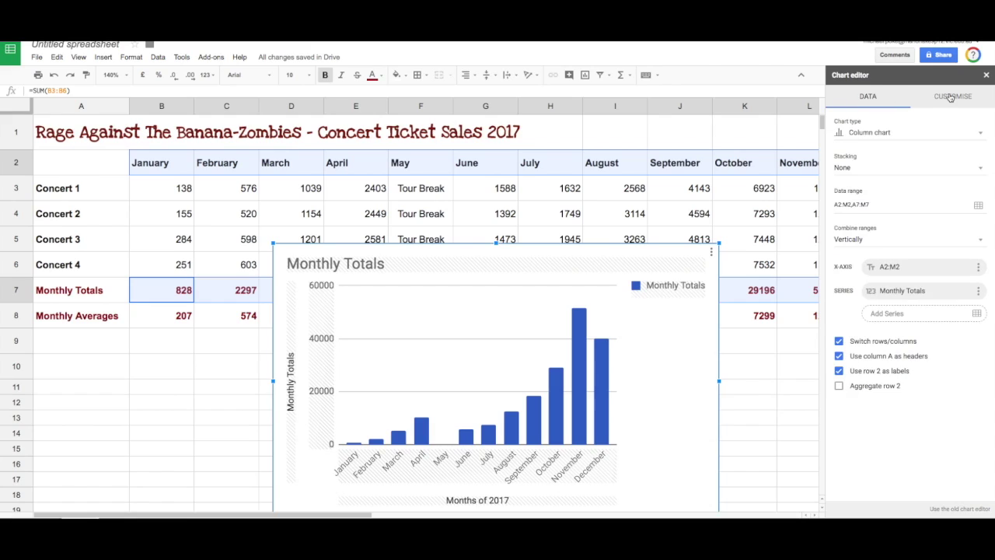
- Try a trend line and data labels on the Monthly Totals series, then switch both off
left_click(950, 96)
left_click(869, 118)
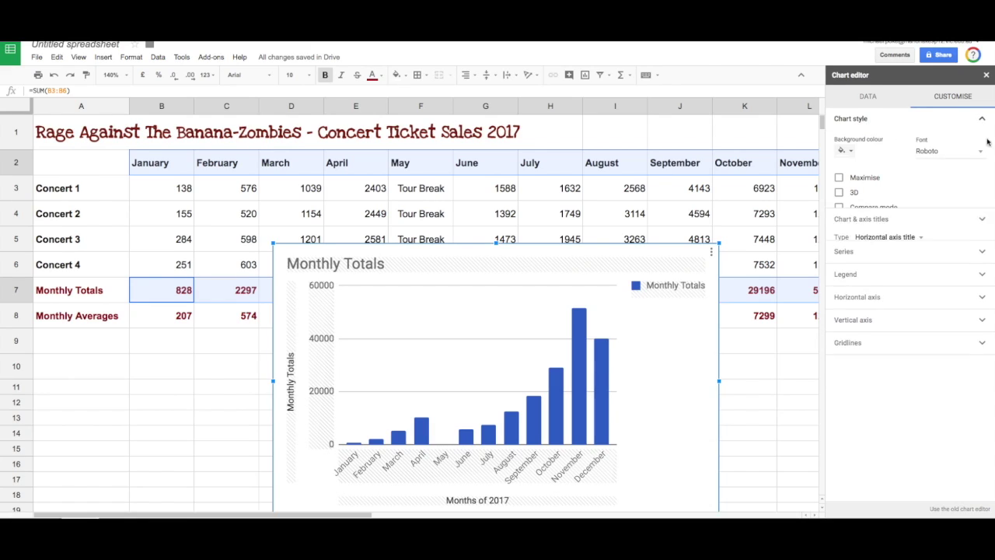
left_click(979, 118)
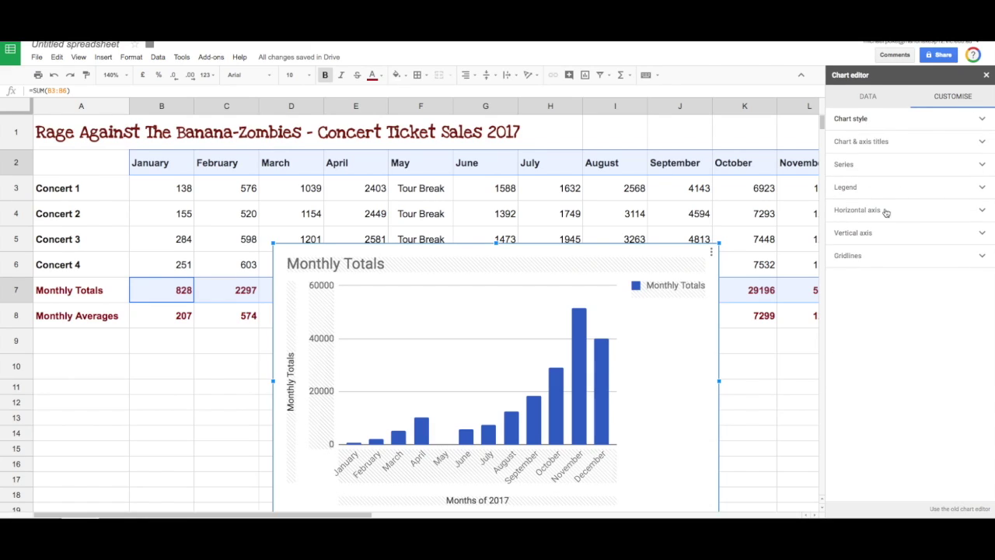
left_click(984, 146)
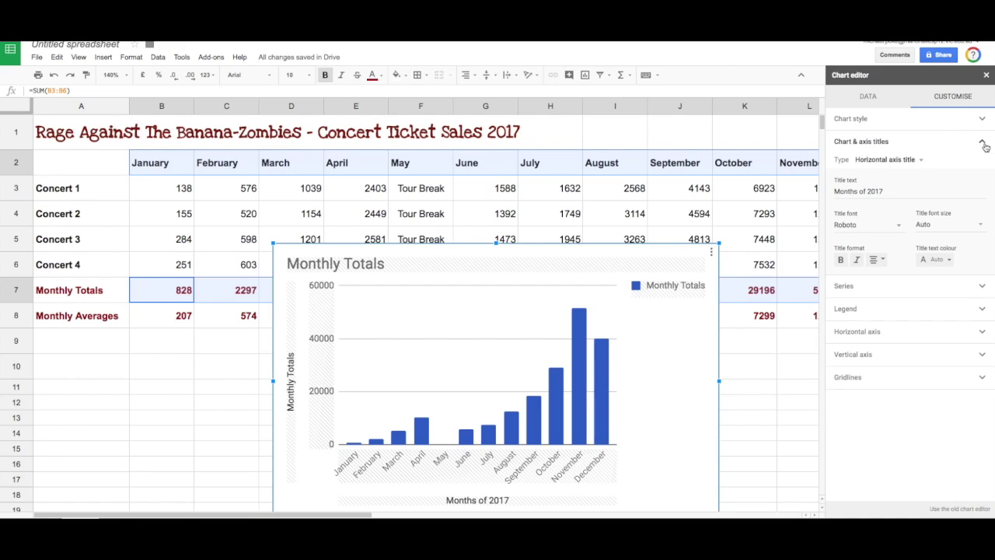
left_click(978, 291)
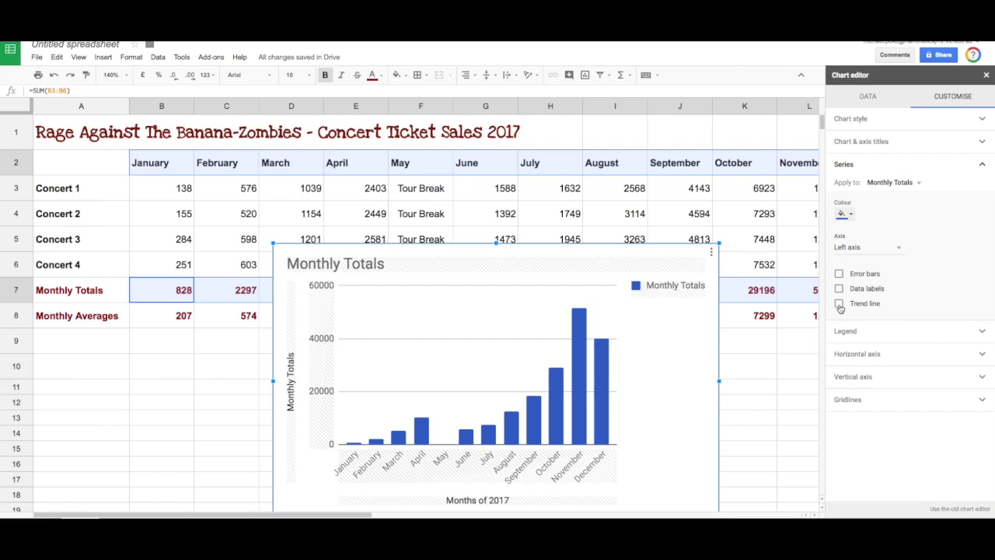
left_click(839, 304)
left_click(839, 303)
left_click(838, 289)
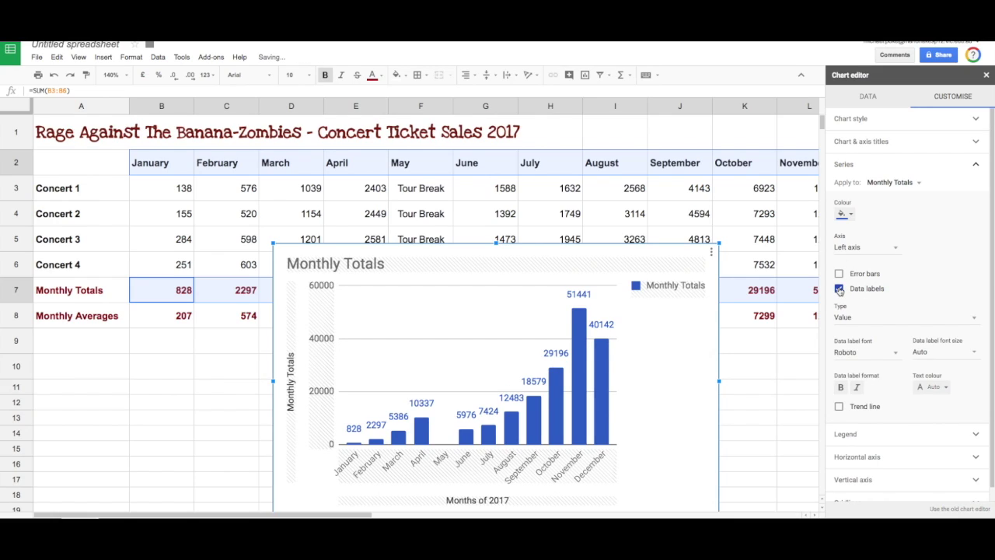
left_click(839, 289)
- Set the legend position to None and close the chart editor
left_click(664, 284)
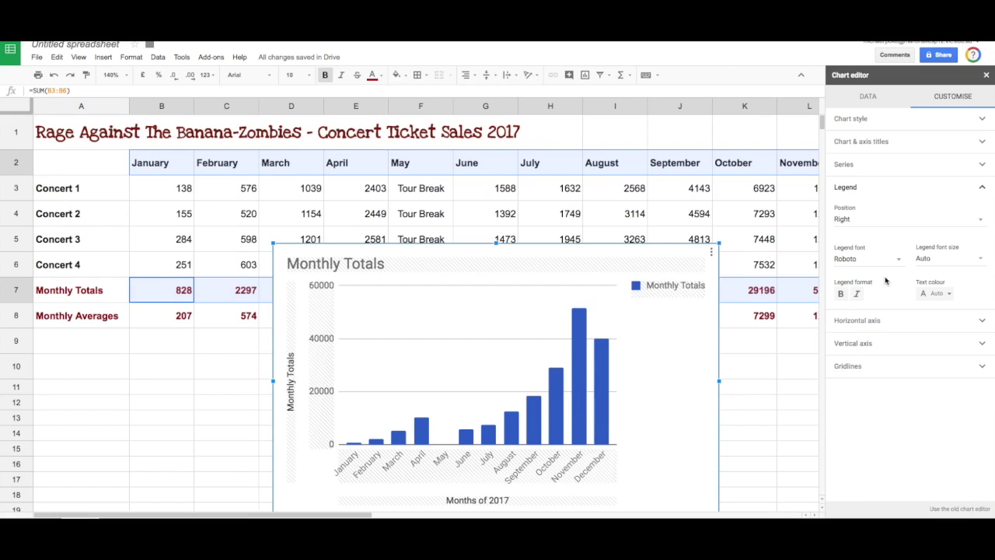
left_click(900, 225)
left_click(873, 155)
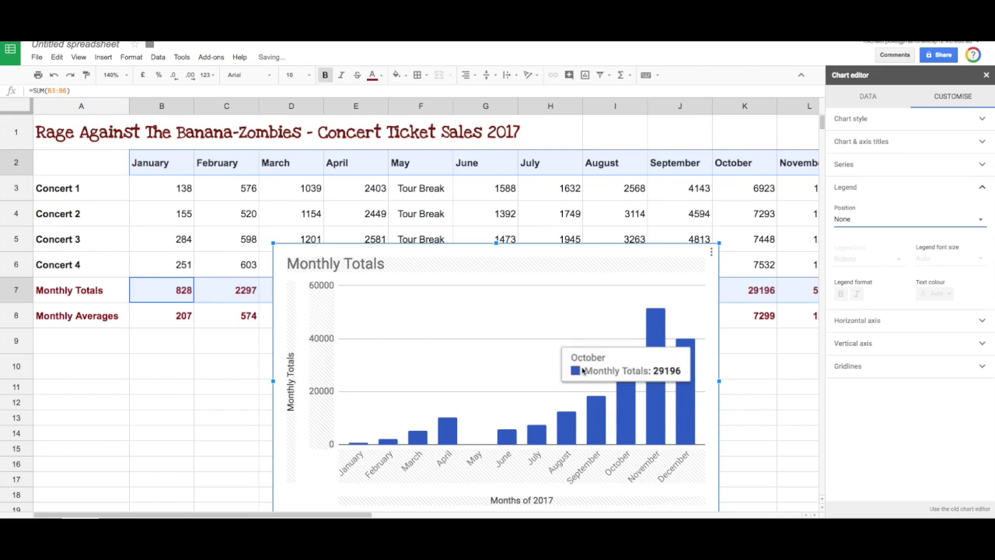
left_click(772, 389)
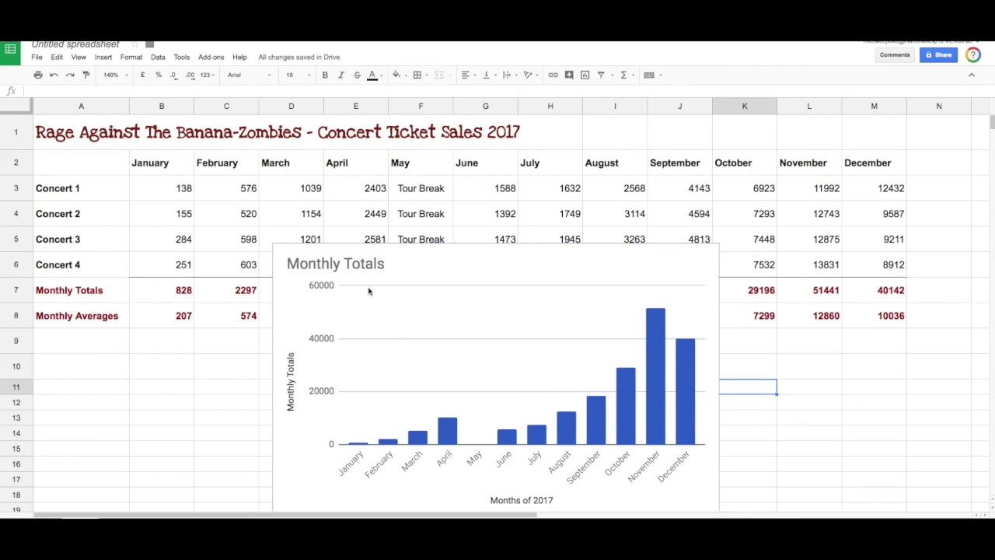
- Use the chart's menu to move it to its own sheet
right_click(295, 441)
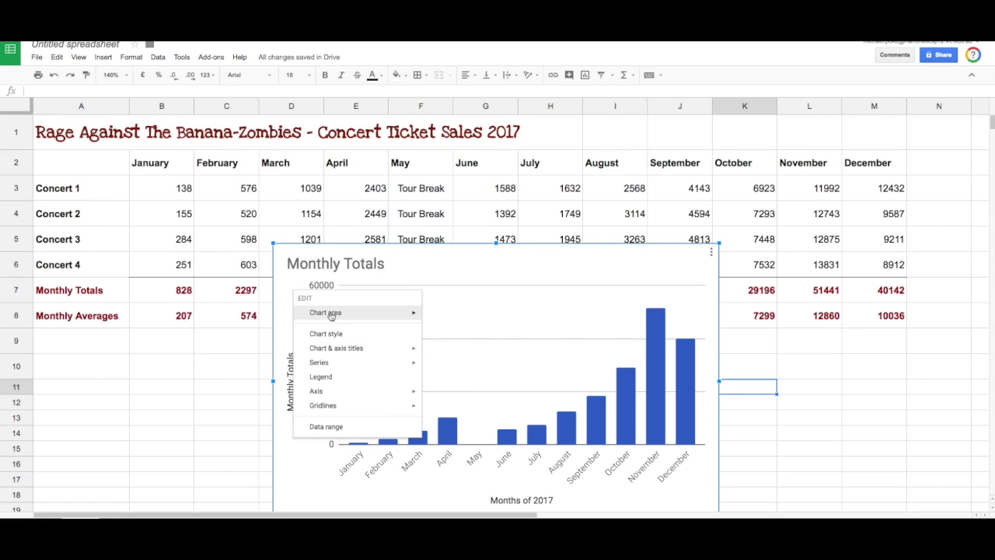
mouse_move(341, 346)
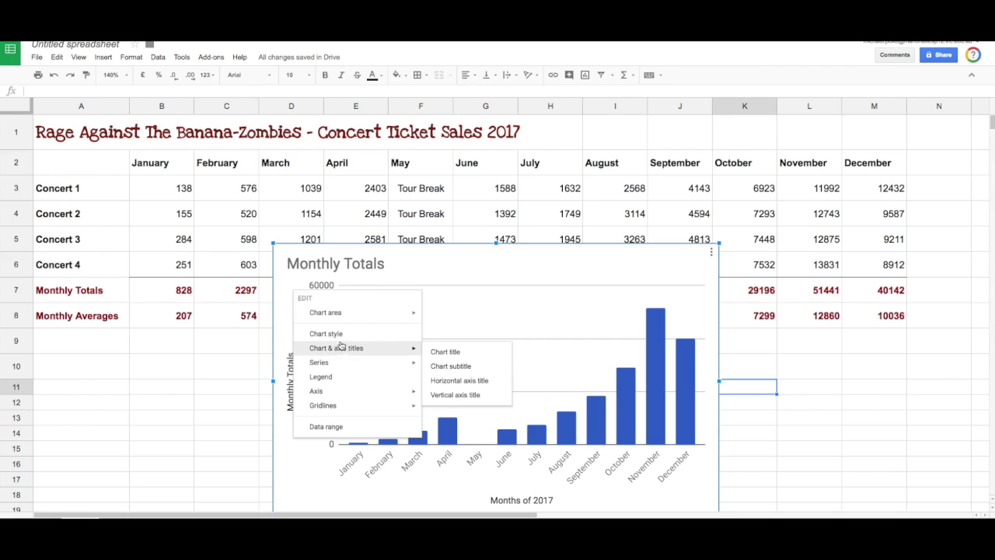
left_click(345, 392)
left_click(711, 252)
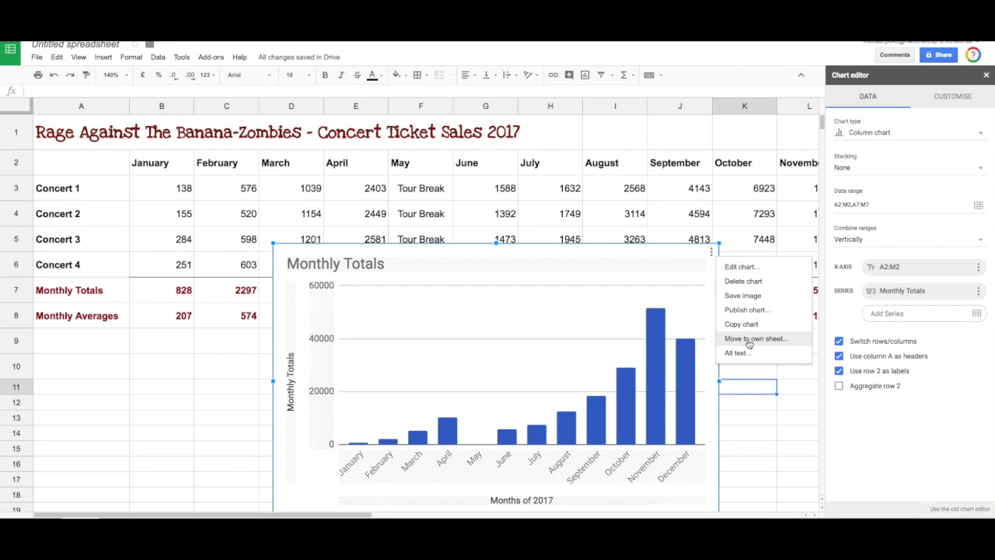
left_click(749, 341)
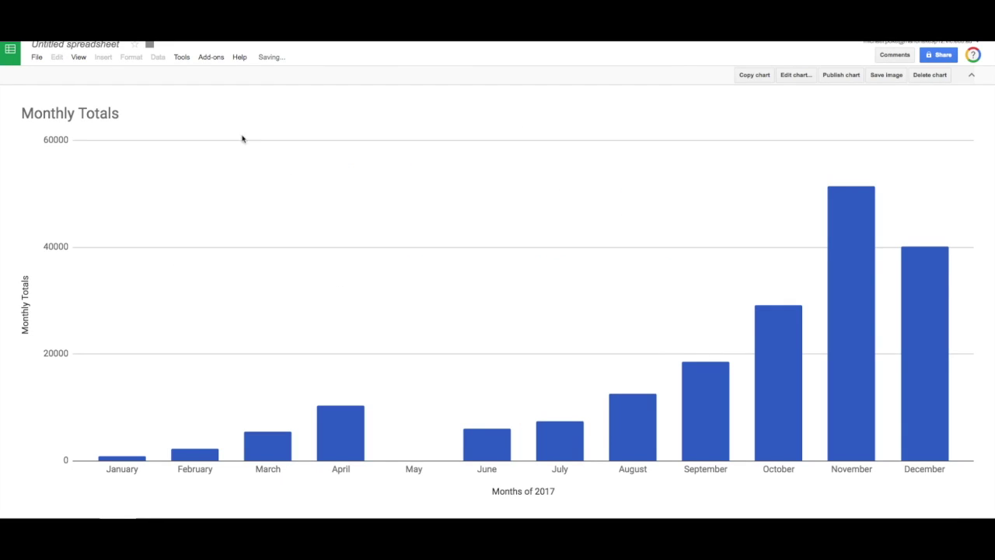
- Back on the Monthly Totals chart sheet, change the column chart to a line chart
left_click(89, 498)
key("ctrl+shift+Page_Down")
left_click(787, 77)
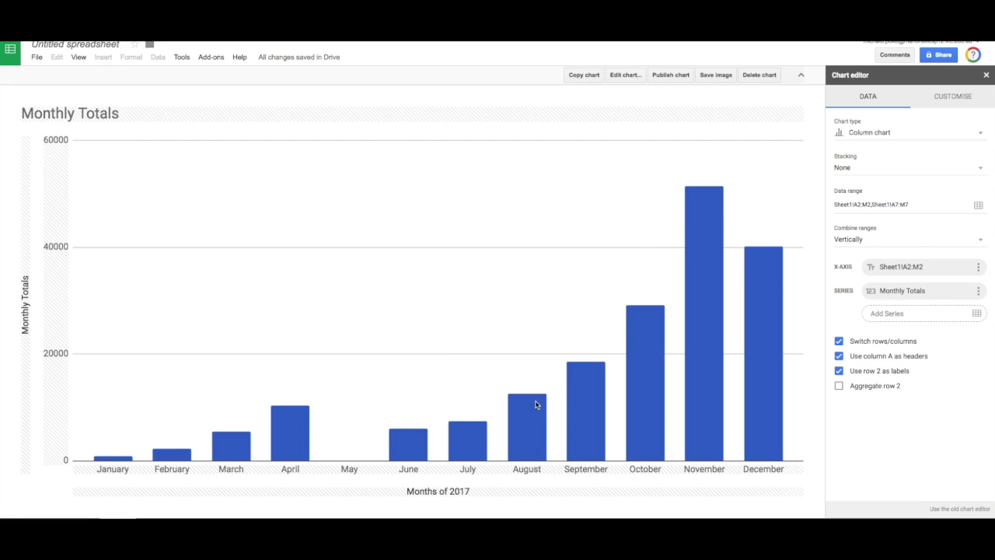
left_click(887, 138)
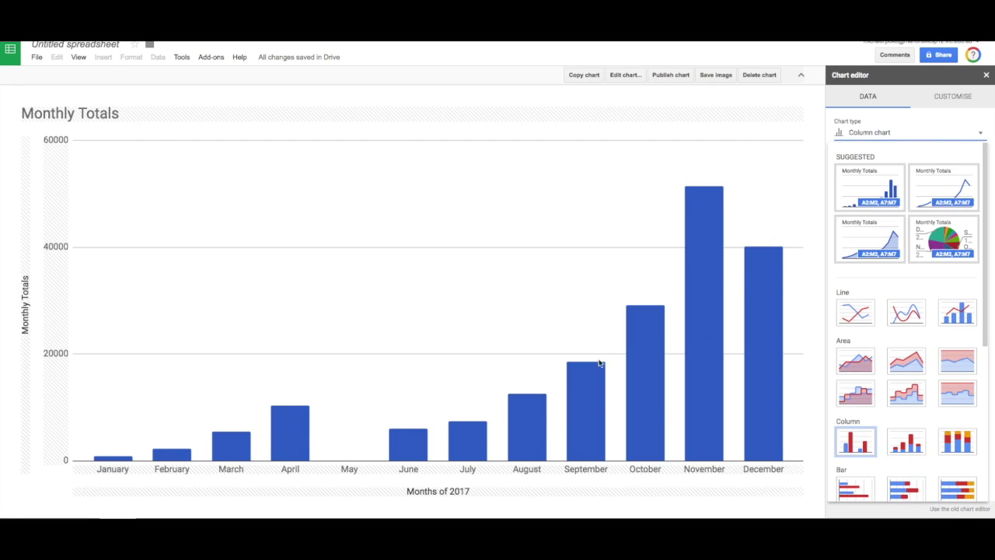
left_click(949, 189)
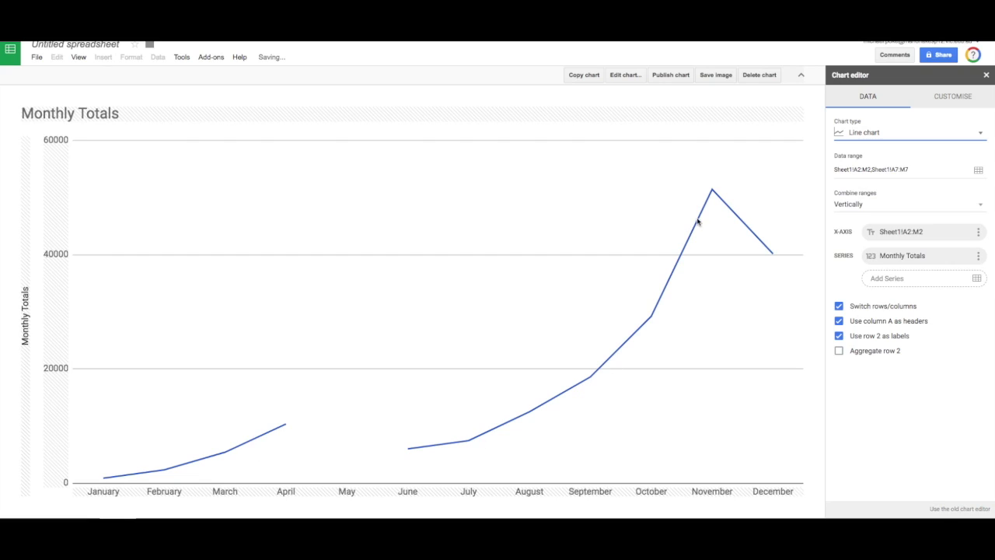
- Compare smooth line, straight line and stepped area chart types, settling on a straight line chart
left_click(927, 131)
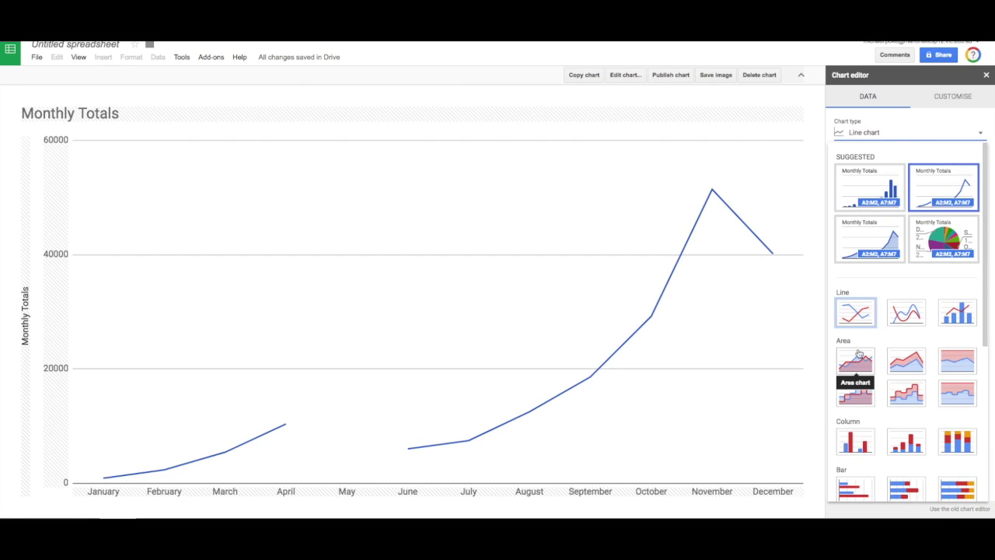
left_click(890, 315)
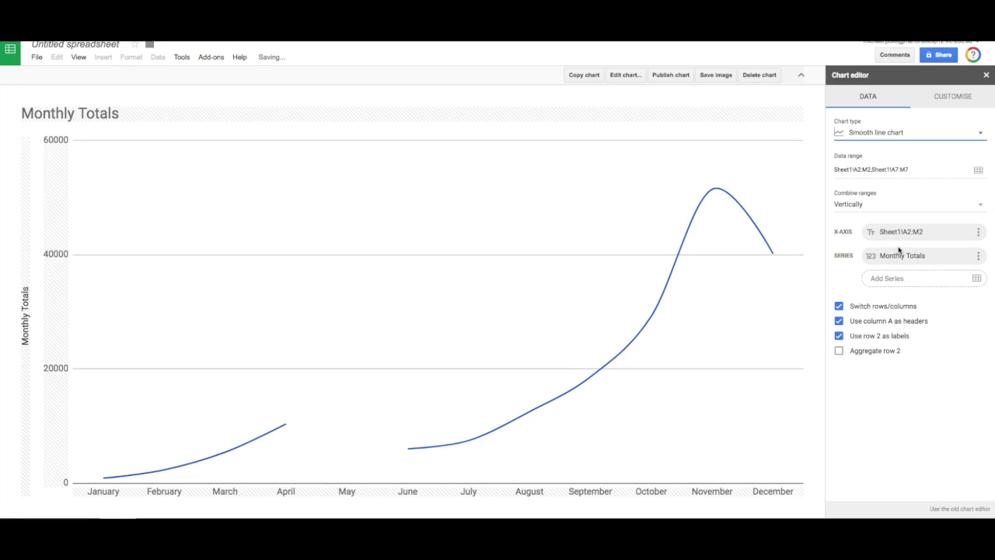
left_click(893, 132)
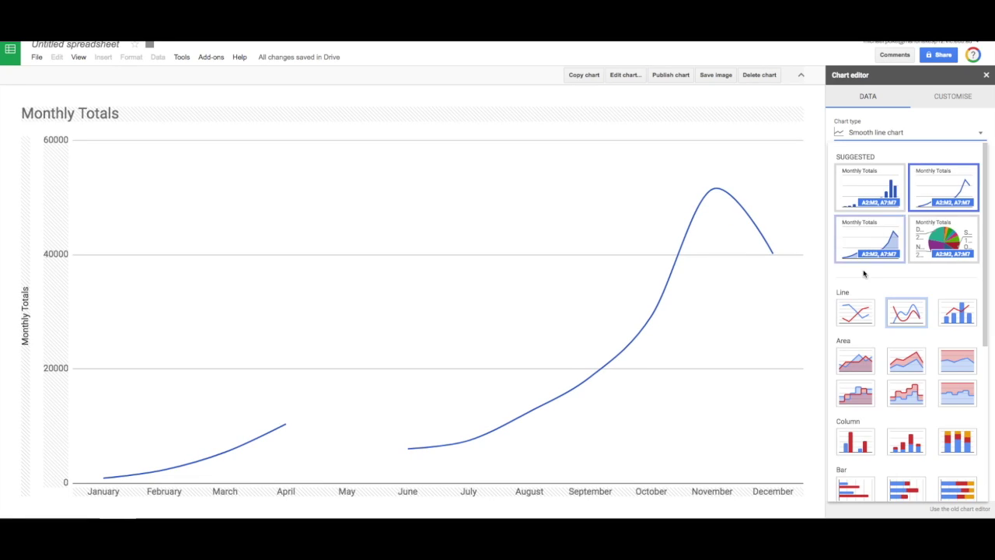
left_click(854, 317)
left_click(893, 134)
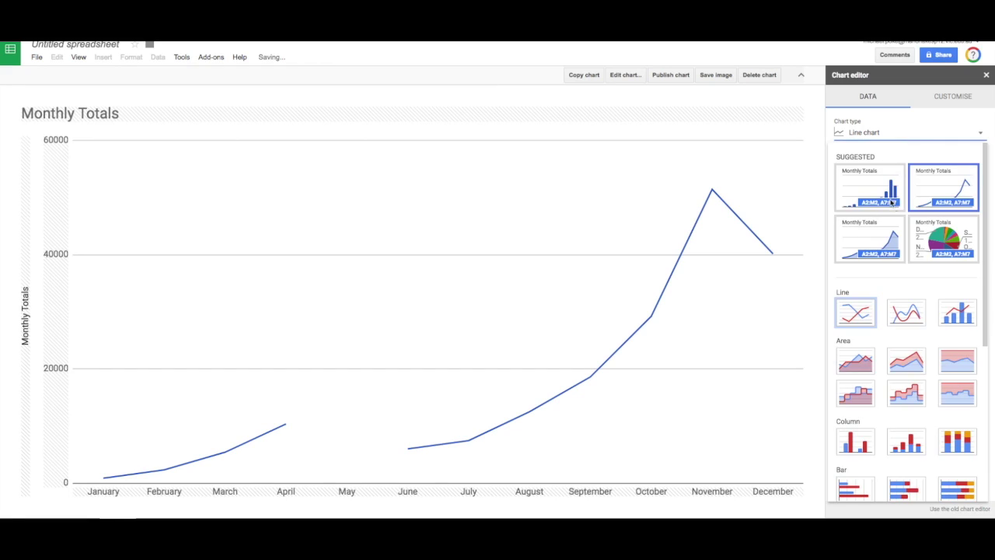
left_click(855, 393)
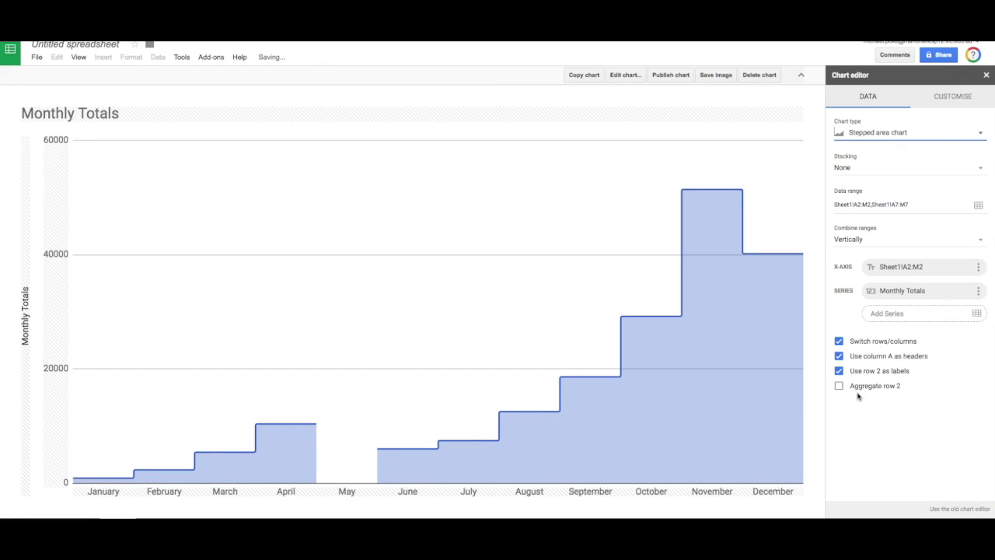
left_click(870, 131)
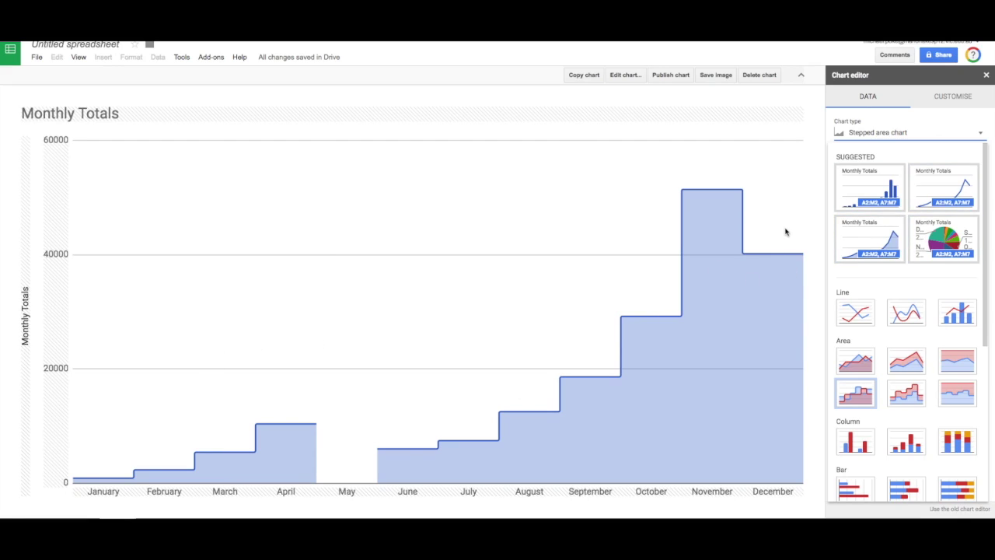
left_click(957, 189)
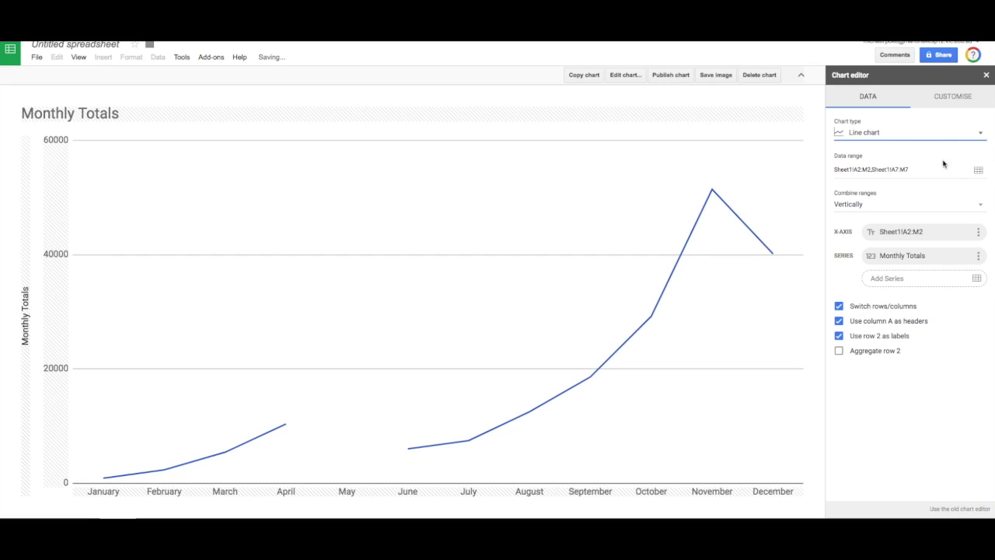
left_click(900, 136)
- Make the Monthly Totals chart a smooth line, then select month headers B2:M2 plus averages row B8:M8
left_click(908, 319)
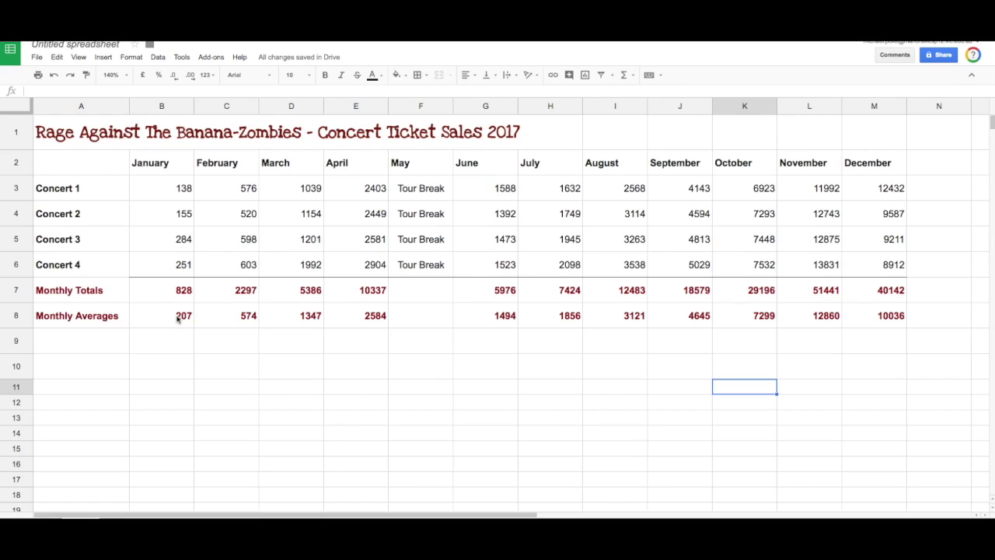
left_click(179, 318)
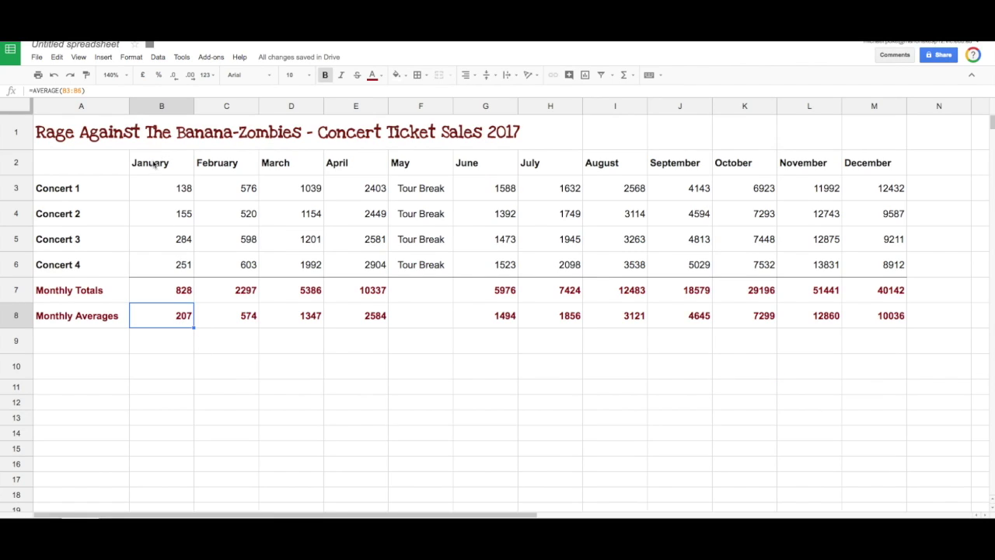
left_click_drag(154, 164, 865, 163)
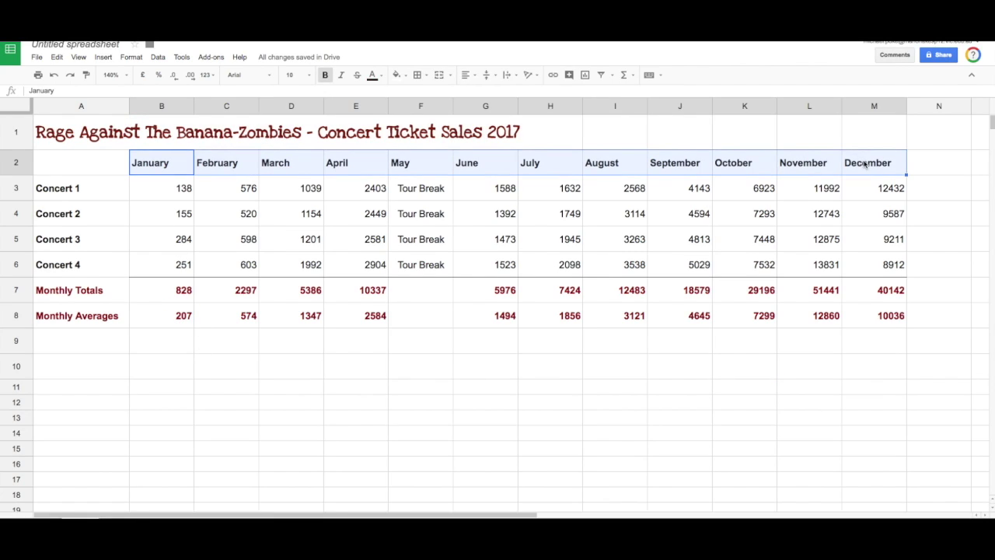
left_click_drag(164, 316, 862, 321)
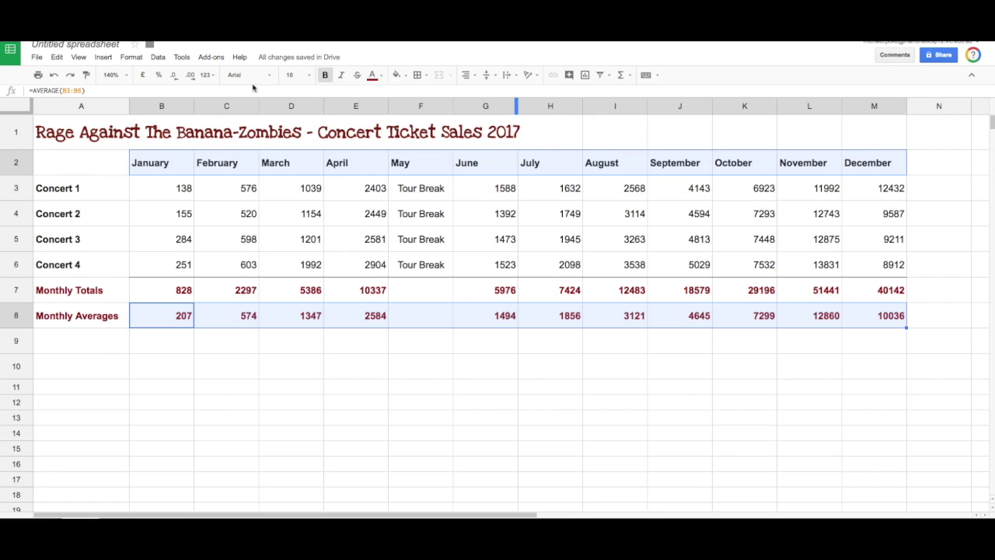
left_click(103, 57)
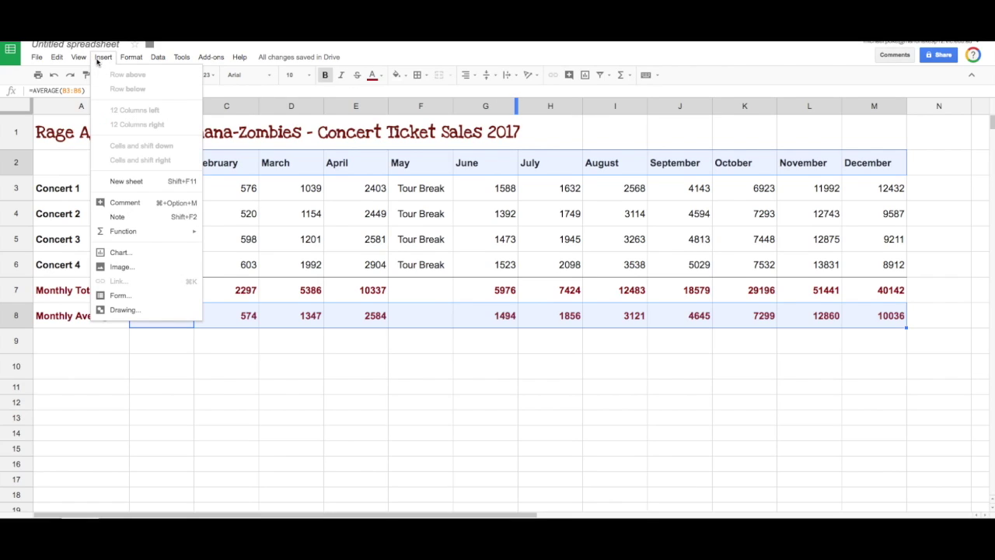
- Insert a chart of the selected monthly averages and move it to its own sheet
left_click(134, 255)
left_click(712, 252)
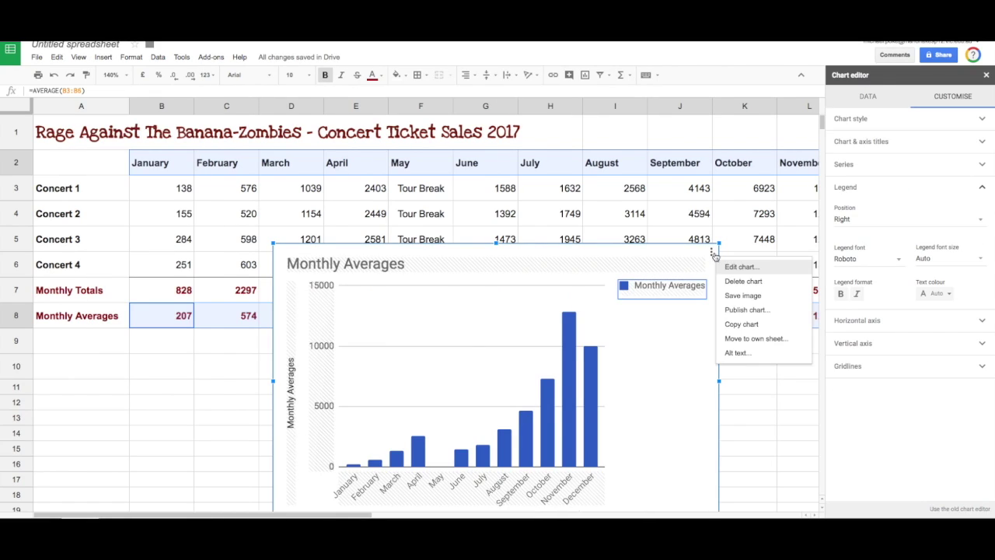
left_click(771, 340)
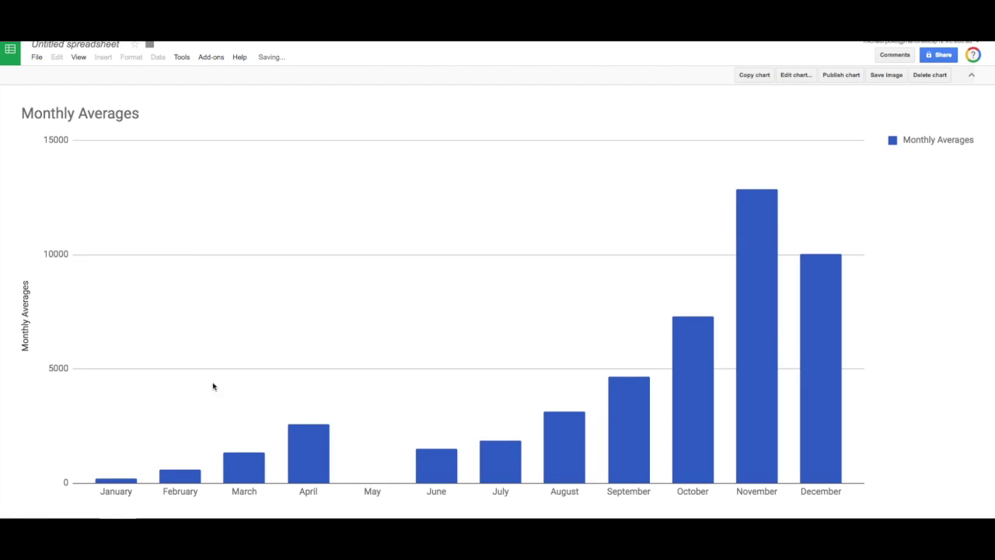
- Make the Monthly Averages chart a smooth line chart and return to the ticket-sales table
left_click(794, 75)
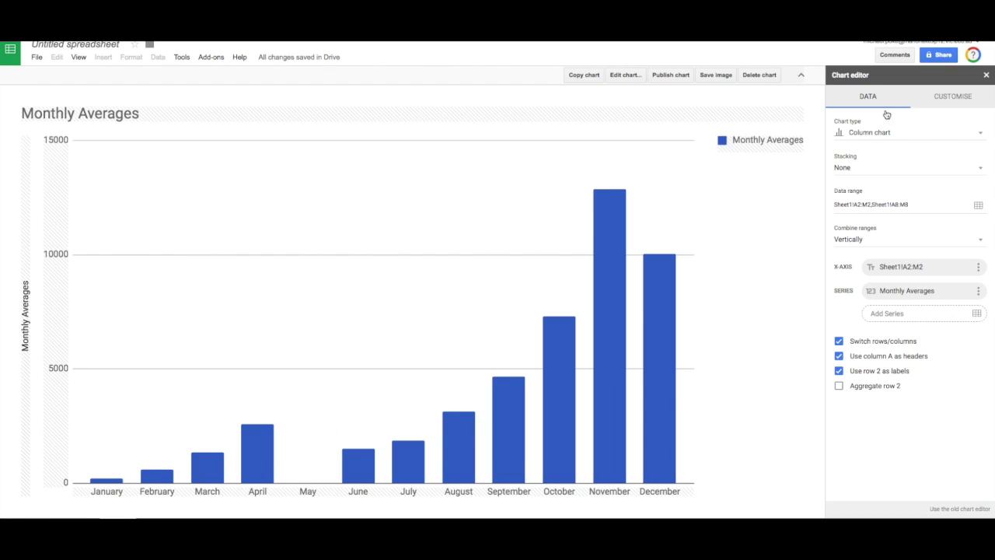
left_click(882, 132)
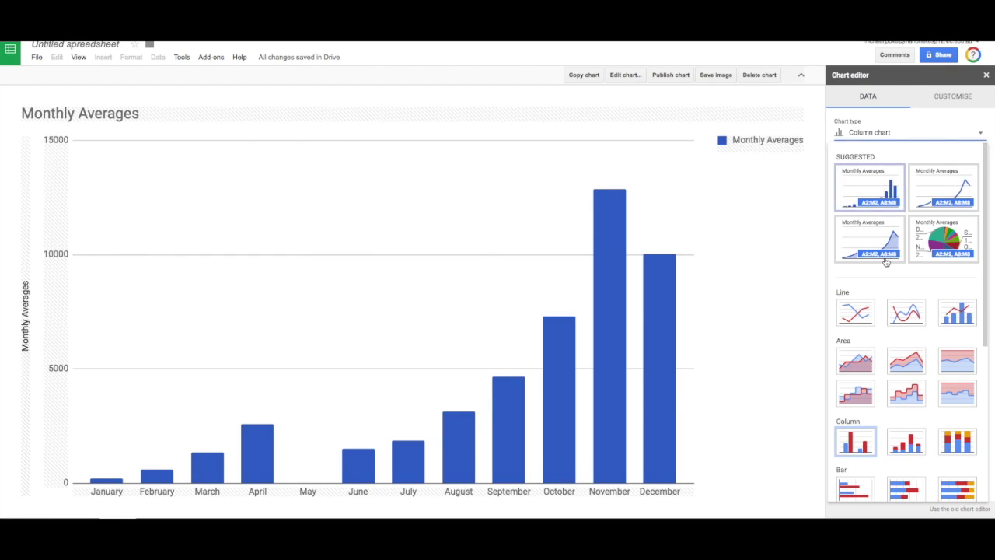
left_click(909, 315)
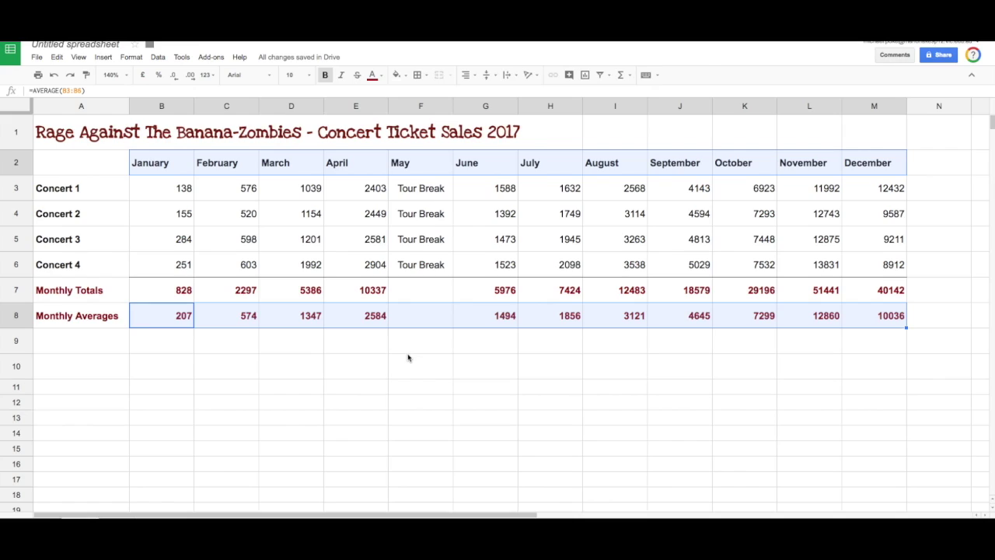
left_click(332, 339)
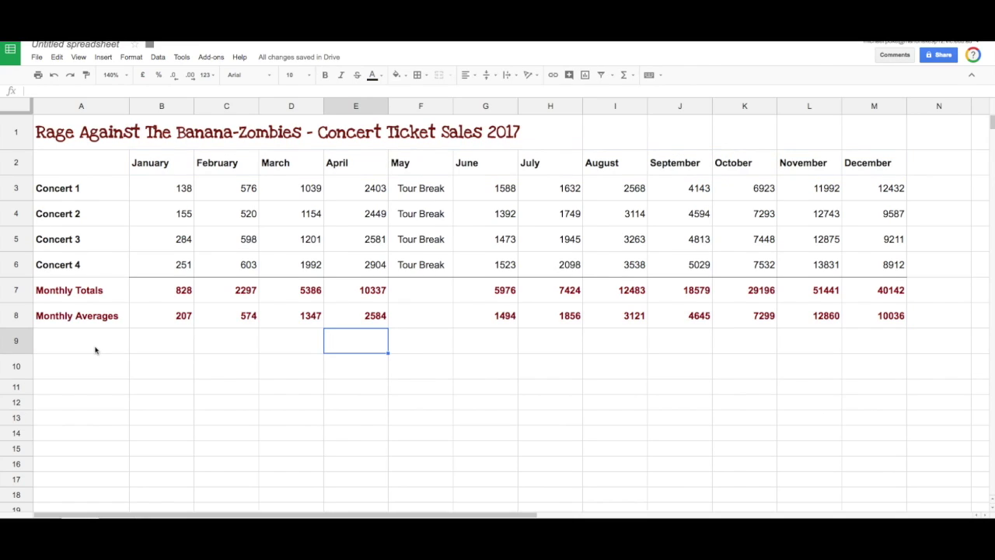